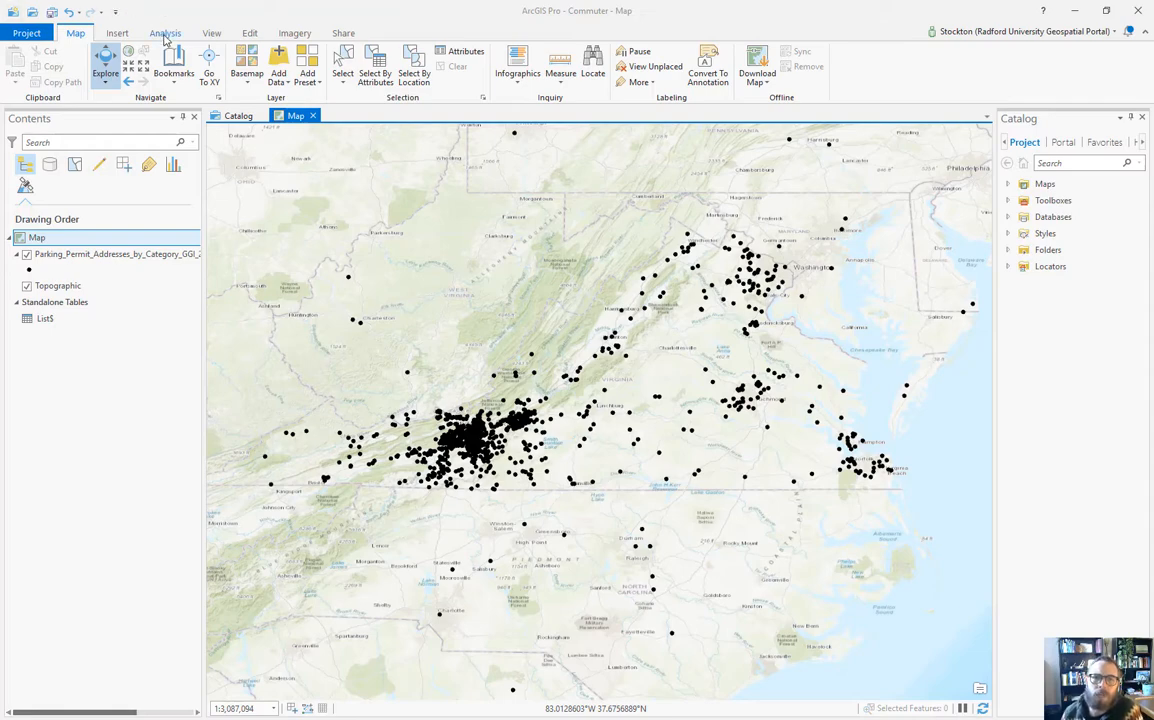
# Step: Add a new Service Area analysis layer to the map and select its Facilities sublayer
pyautogui.click(166, 34)
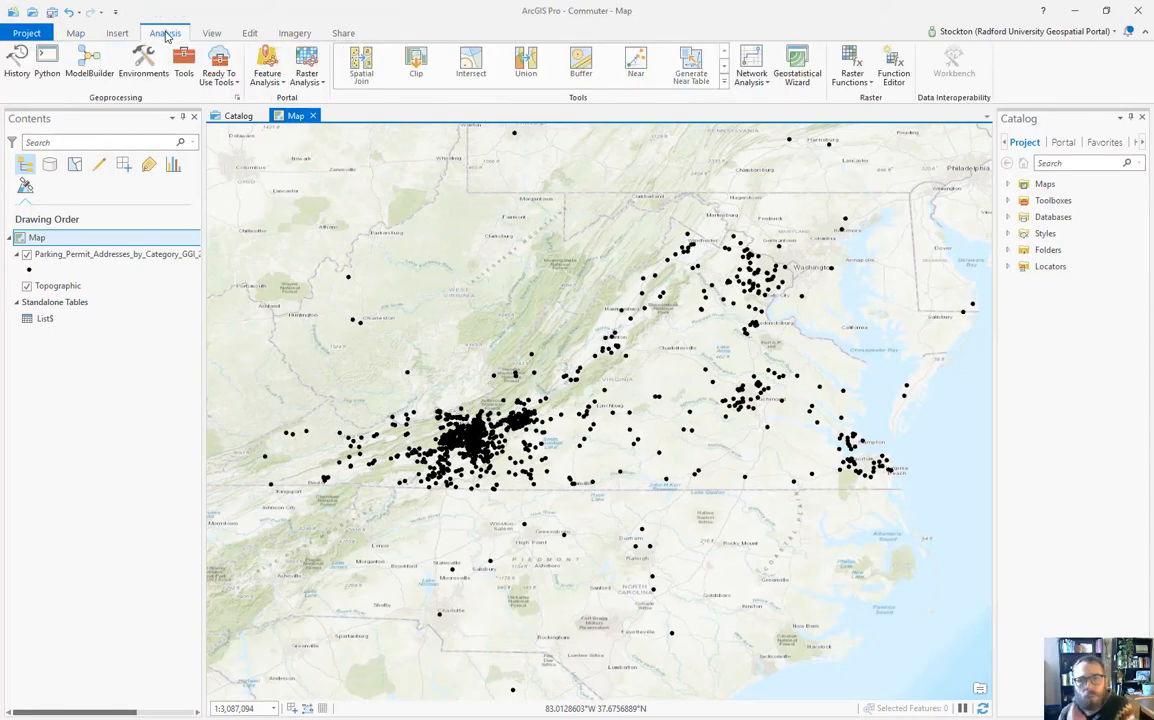
pyautogui.click(752, 76)
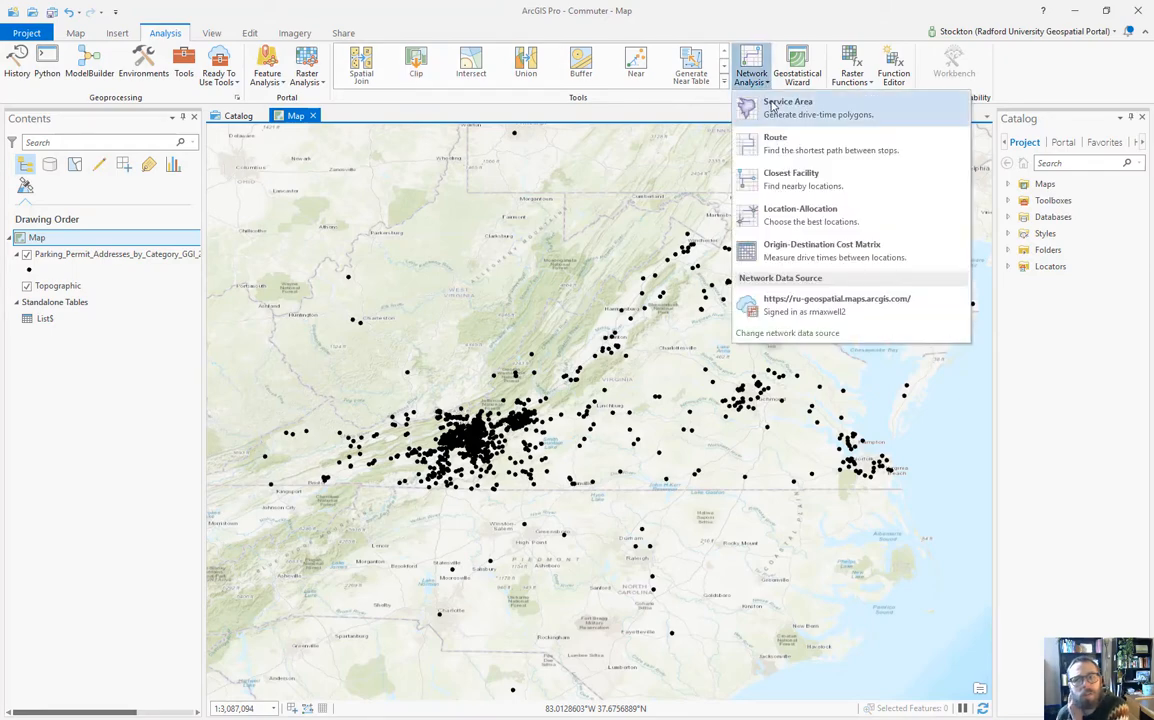
pyautogui.click(771, 106)
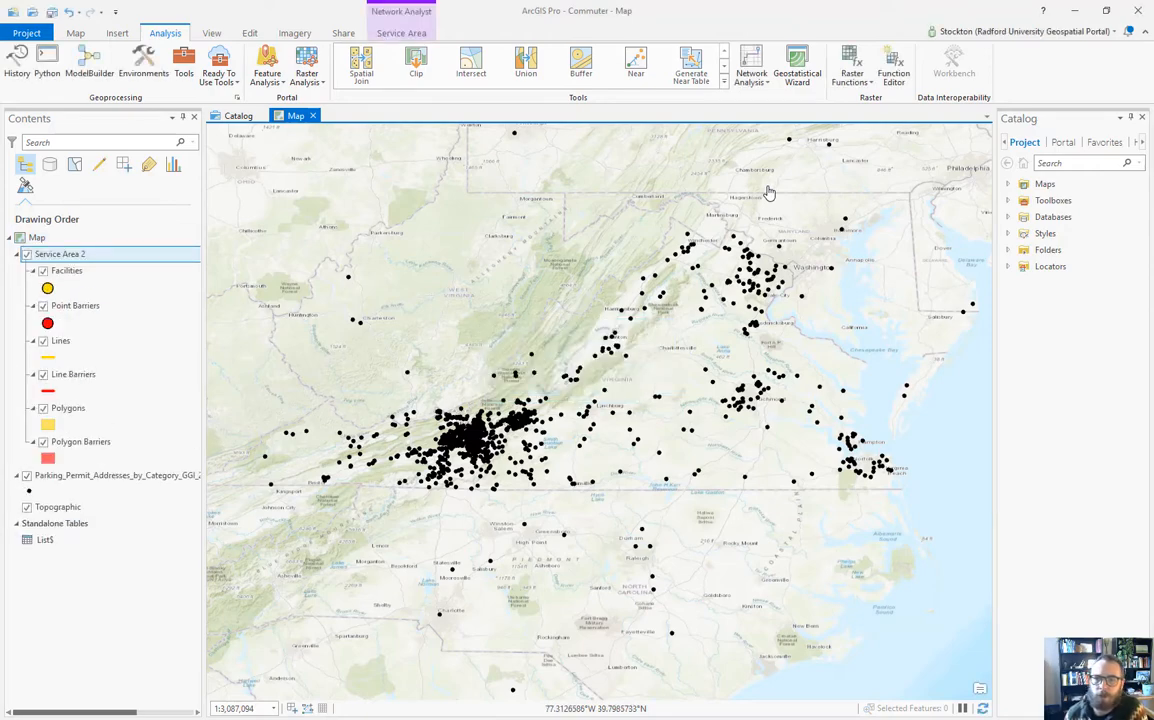
pyautogui.click(68, 278)
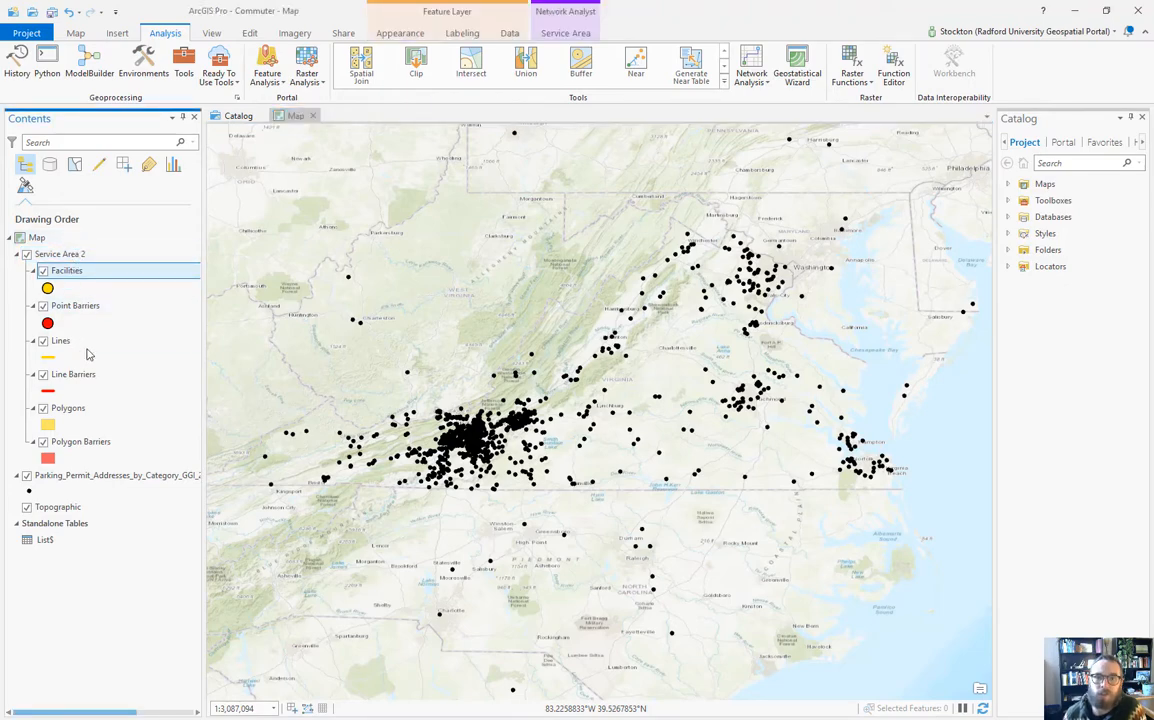
# Step: On the Edit tab, zoom in to Radford University and pan to the campus along E Main St
pyautogui.click(250, 34)
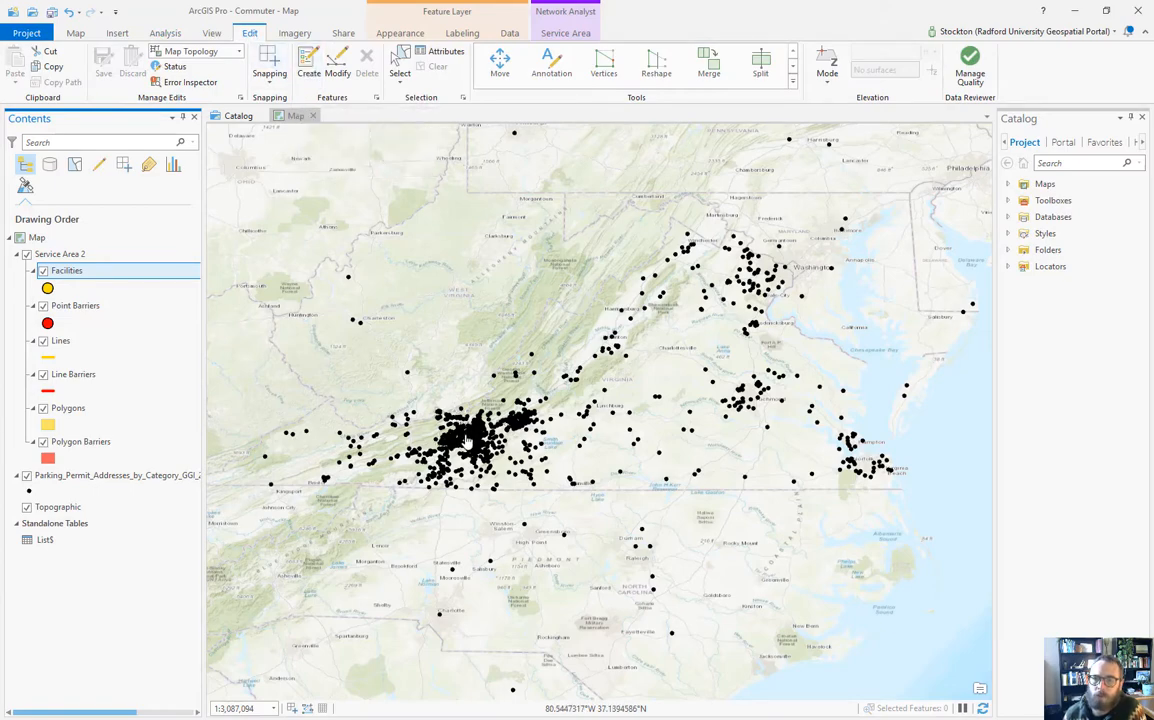
pyautogui.scroll(3, 480, 440)
pyautogui.scroll(1, 470, 440)
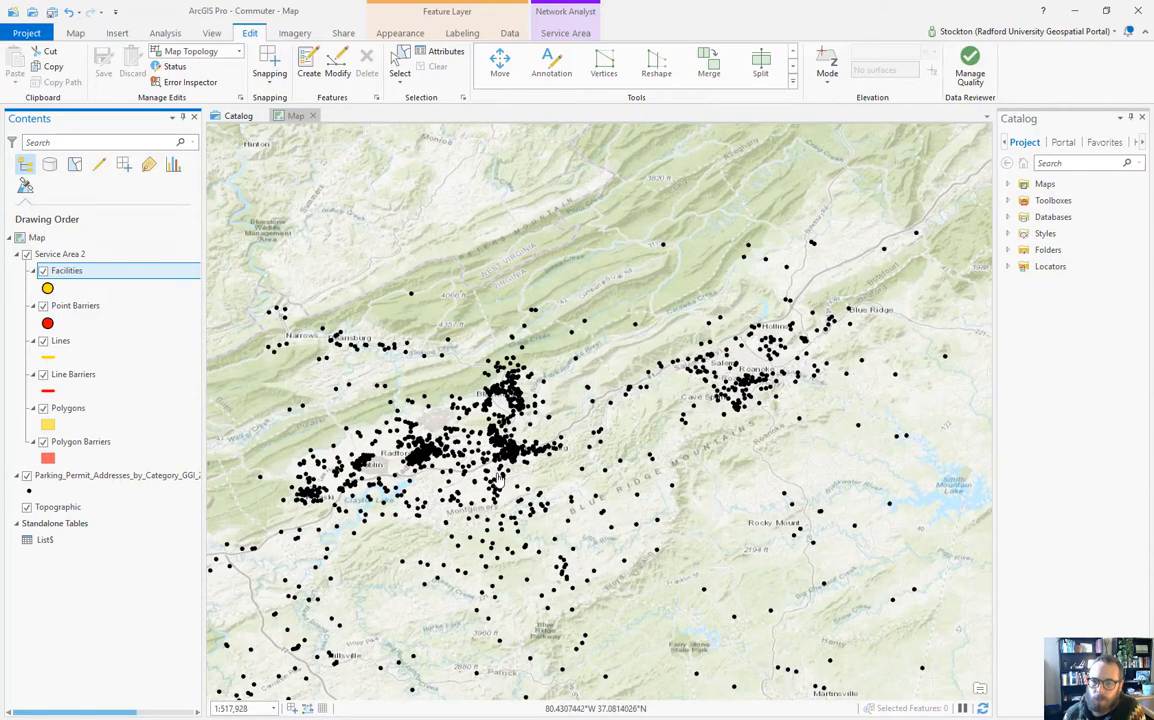
pyautogui.scroll(2, 460, 445)
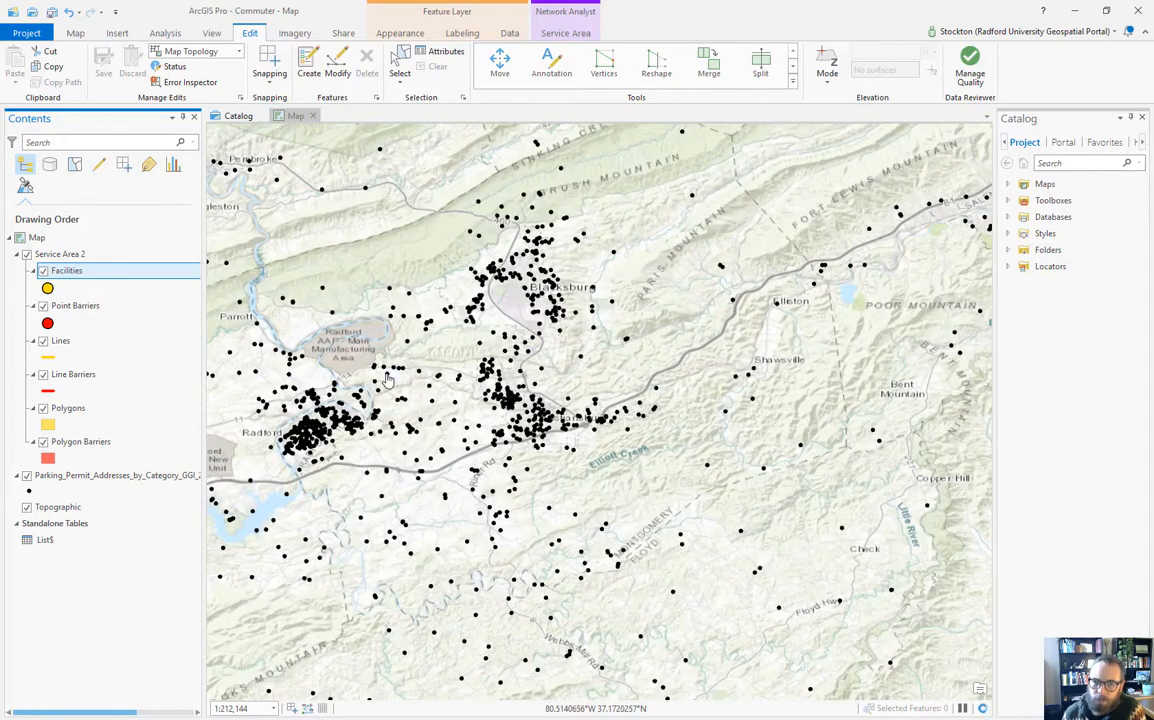
pyautogui.scroll(2, 320, 400)
pyautogui.scroll(5, 335, 420)
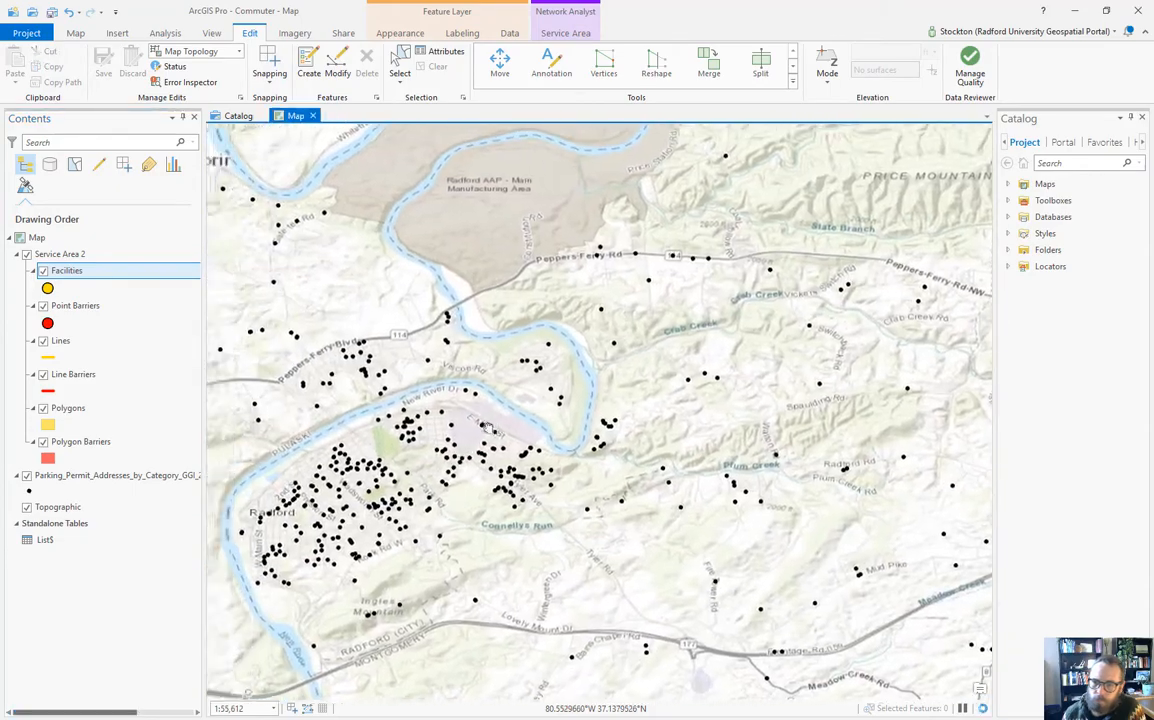
pyautogui.scroll(4, 551, 425)
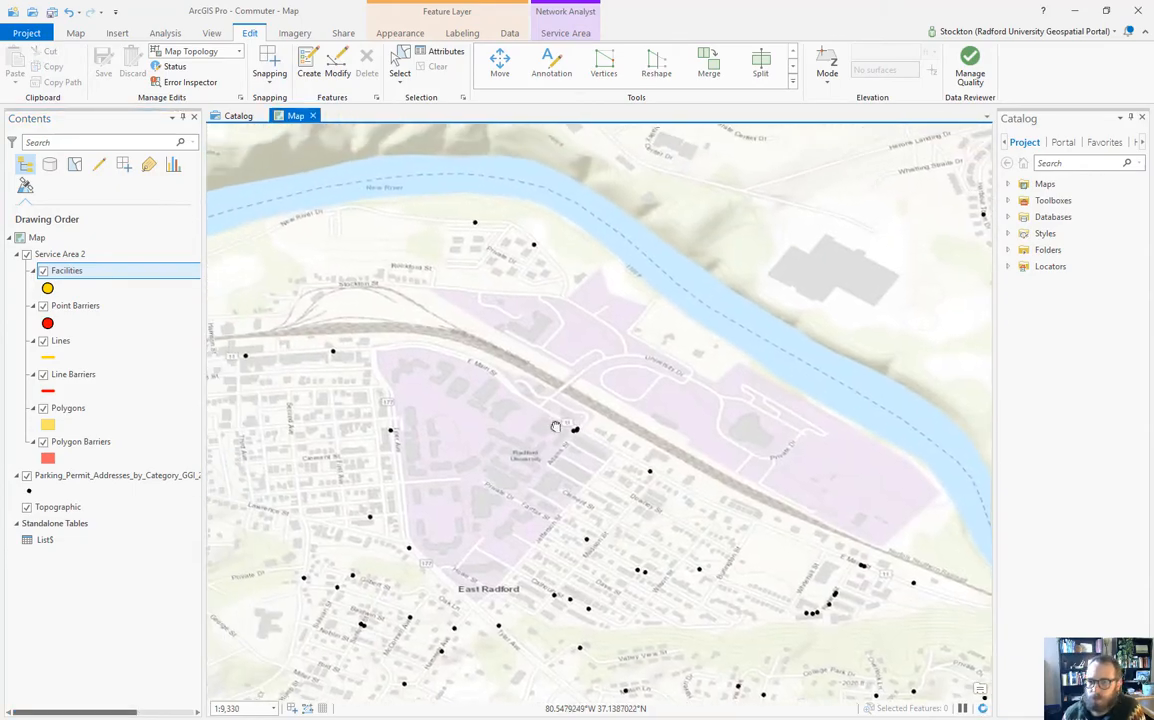
pyautogui.scroll(-3, 541, 388)
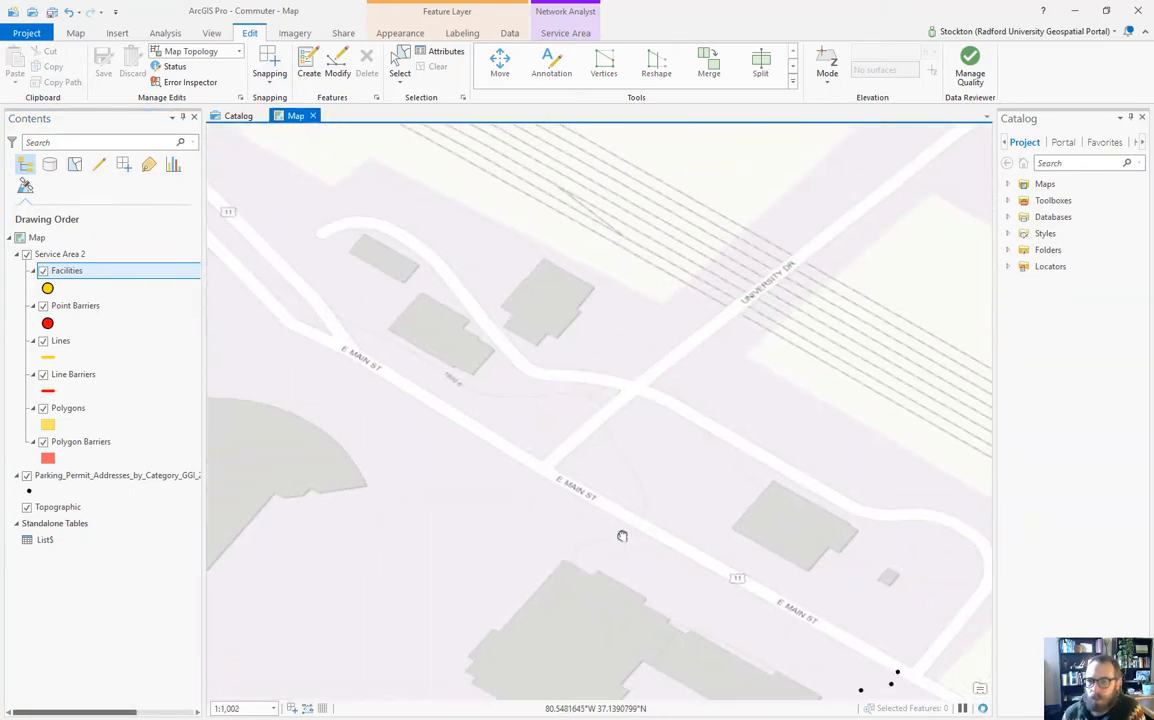
pyautogui.scroll(1, 587, 525)
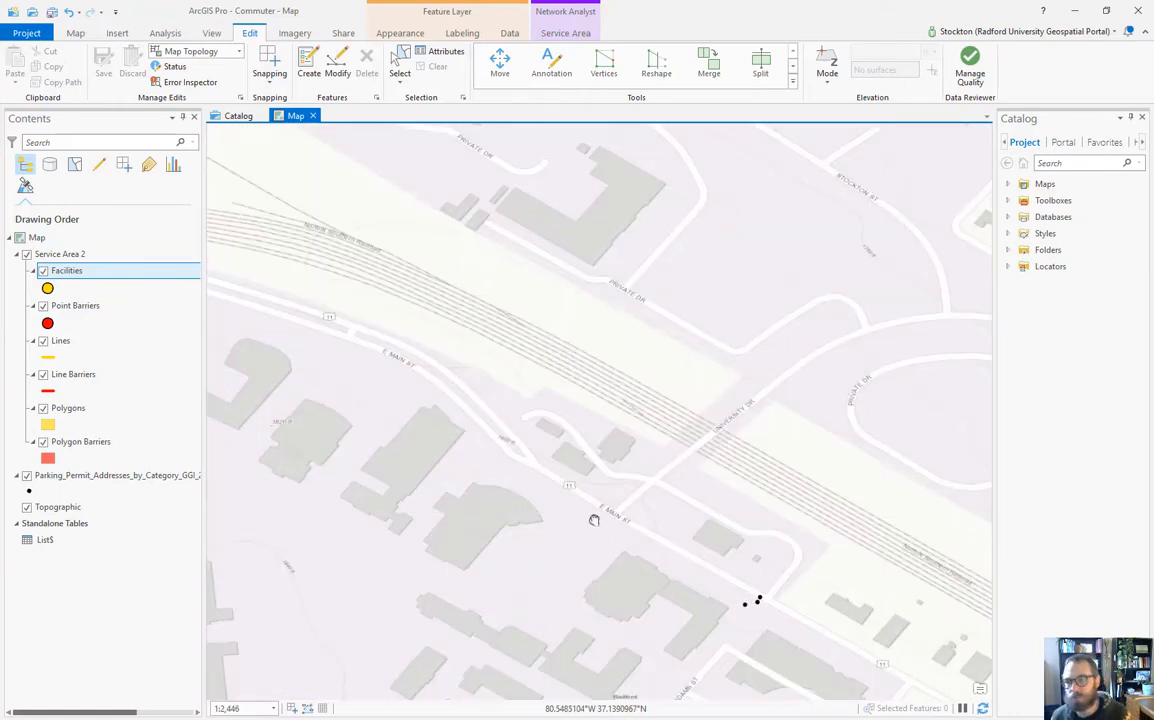
pyautogui.moveTo(595, 520); pyautogui.dragTo(552, 430)
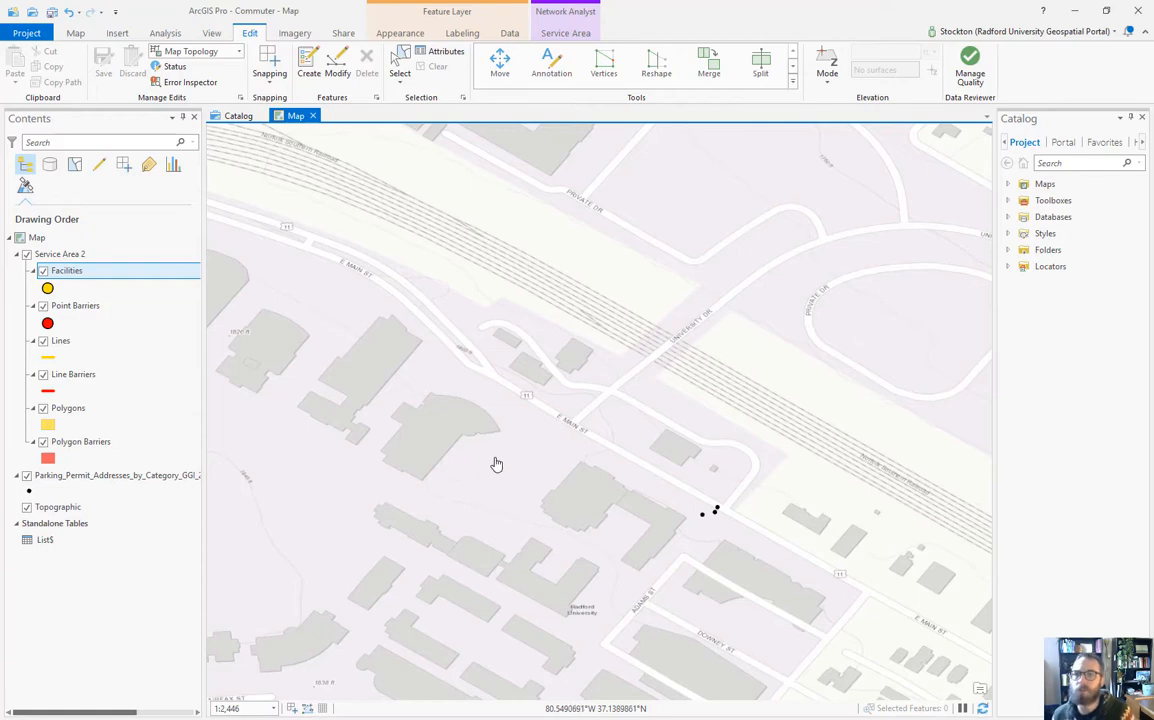
# Step: Place a point from the Facilities template on E Main St at the campus
pyautogui.click(309, 64)
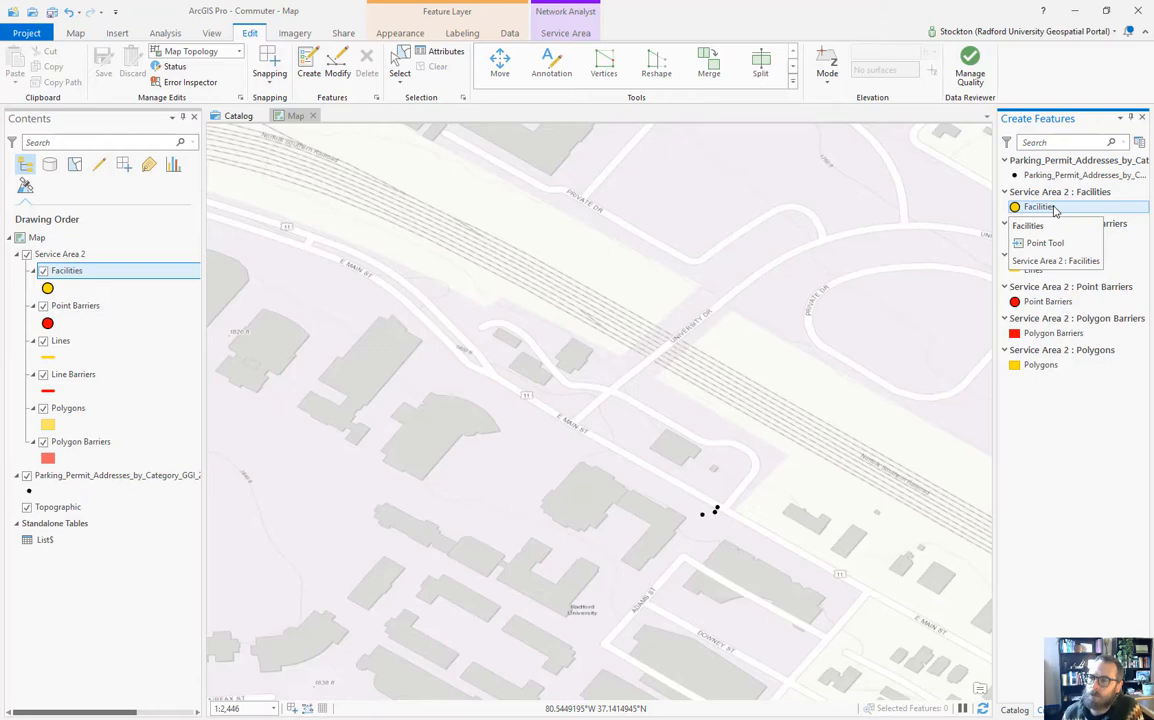
pyautogui.click(1053, 208)
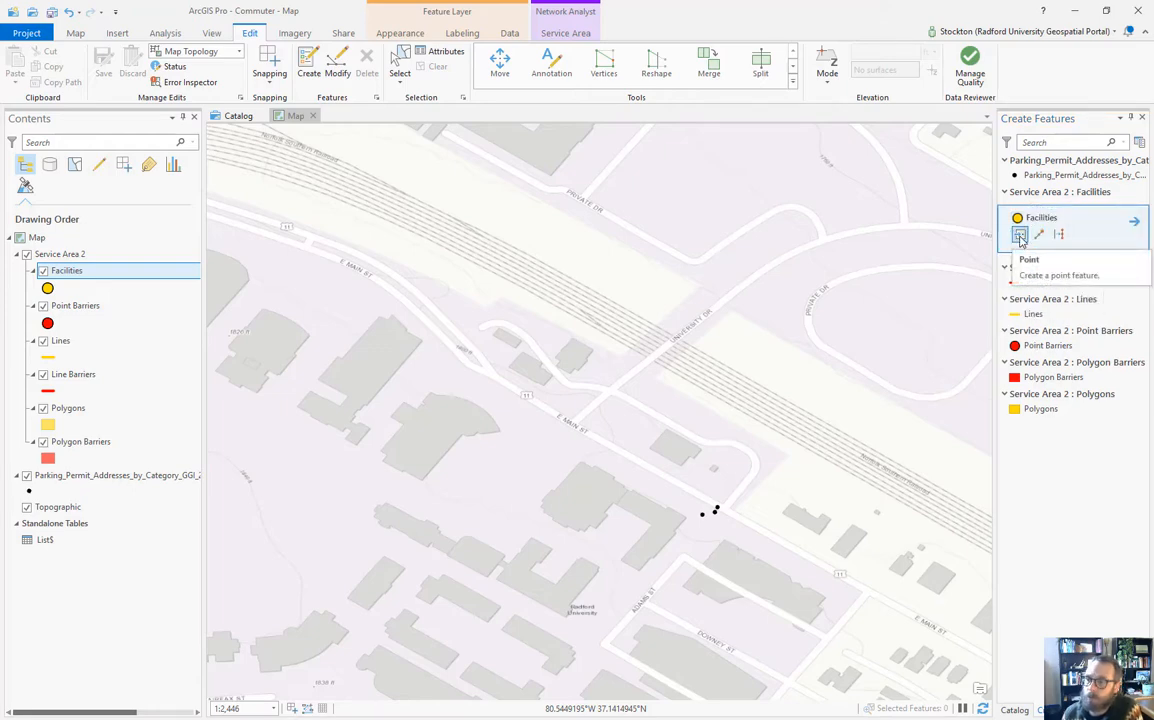
pyautogui.click(1020, 236)
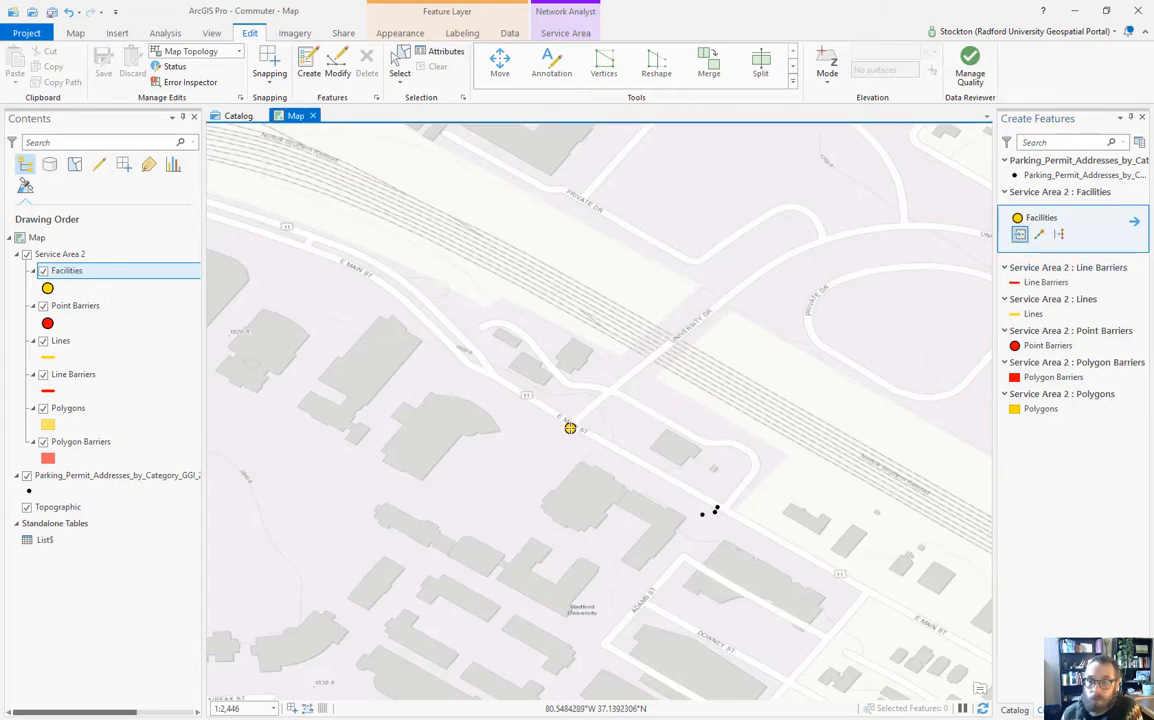
pyautogui.click(570, 428)
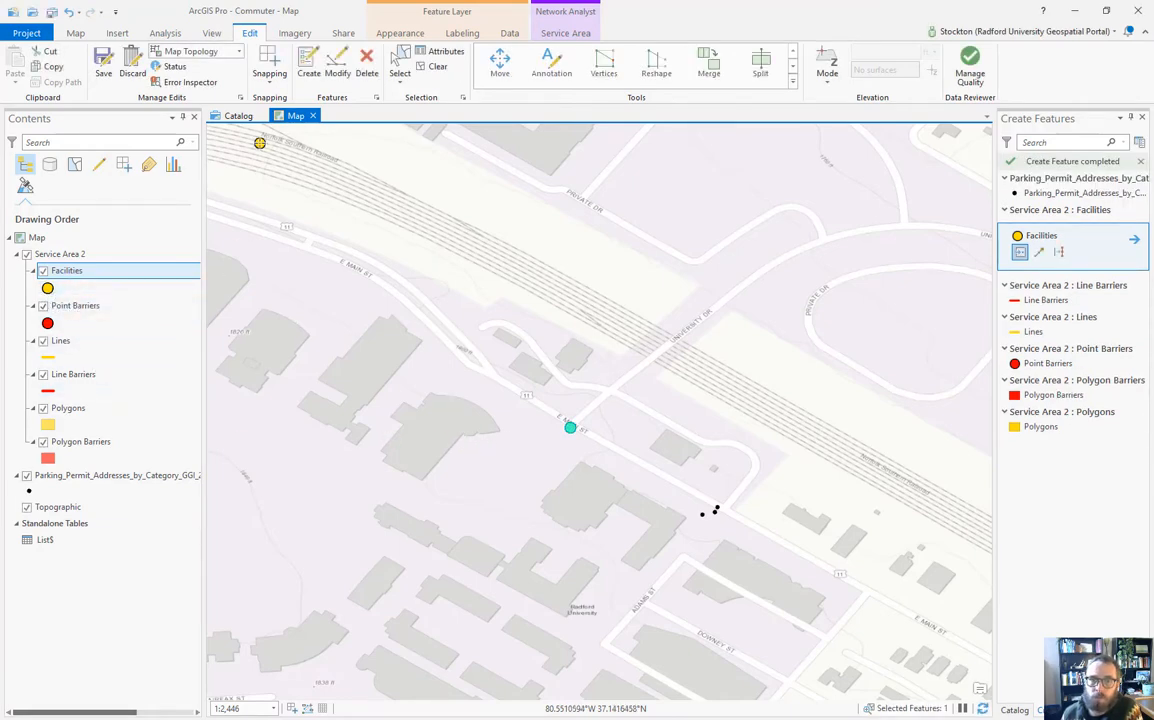
# Step: Save all edits and clear the selection of the new facility point
pyautogui.click(104, 62)
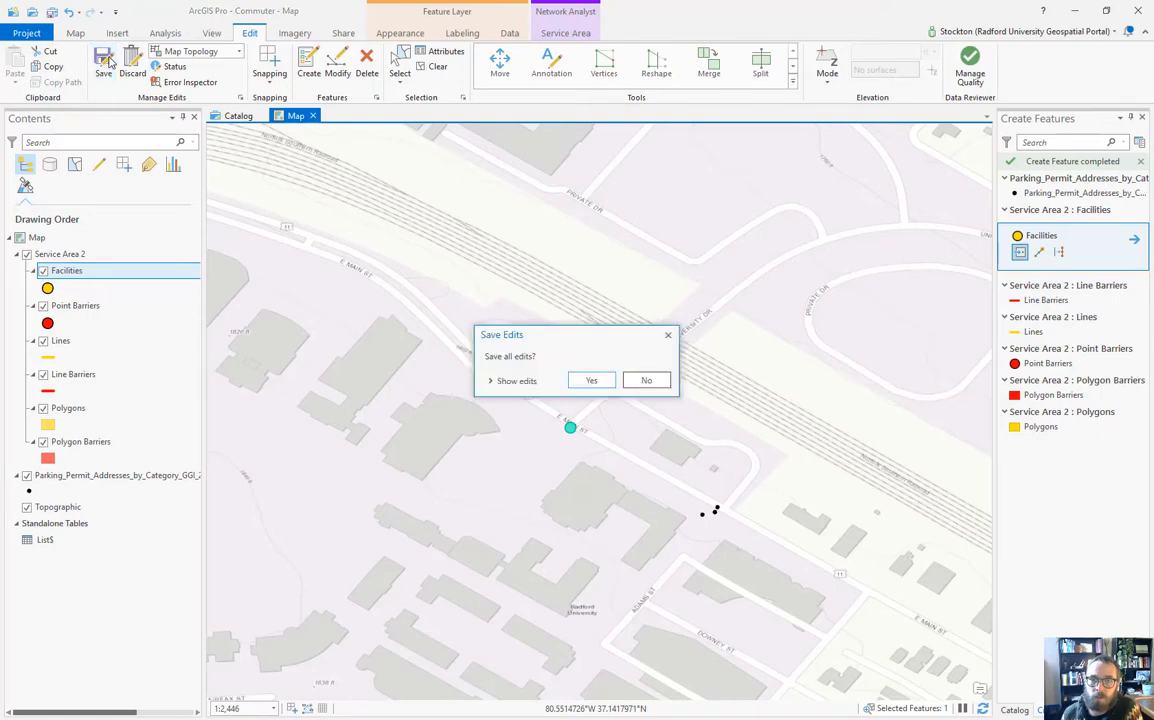
pyautogui.click(591, 380)
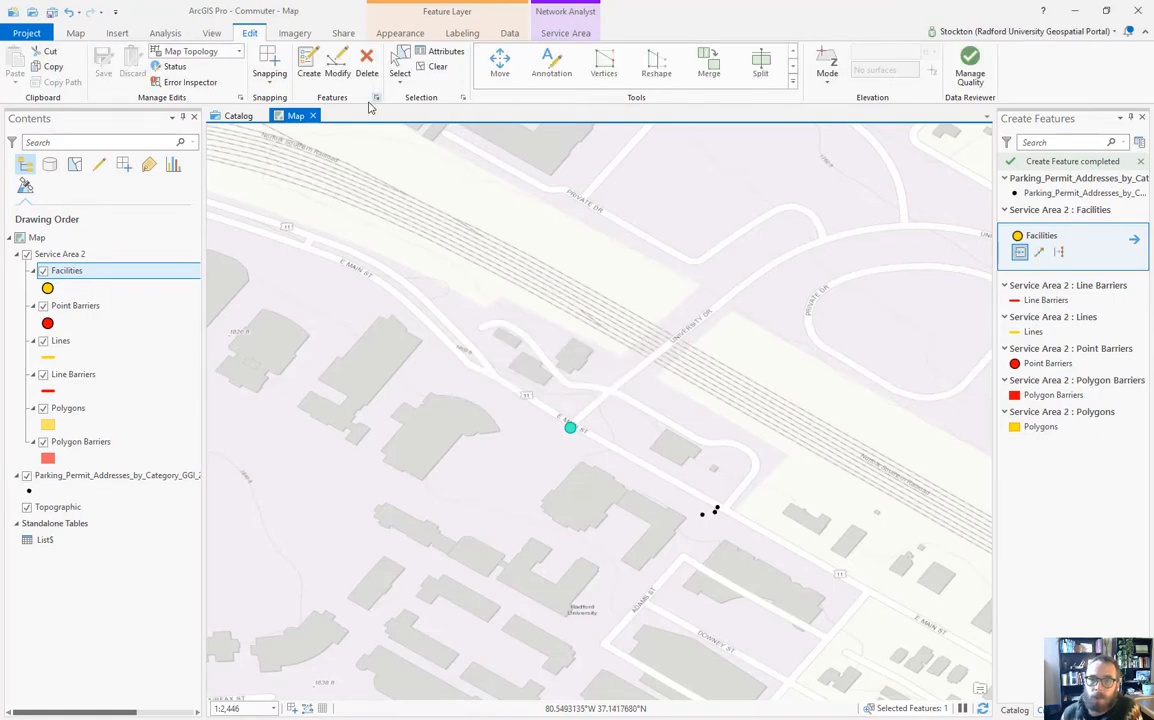
pyautogui.click(435, 66)
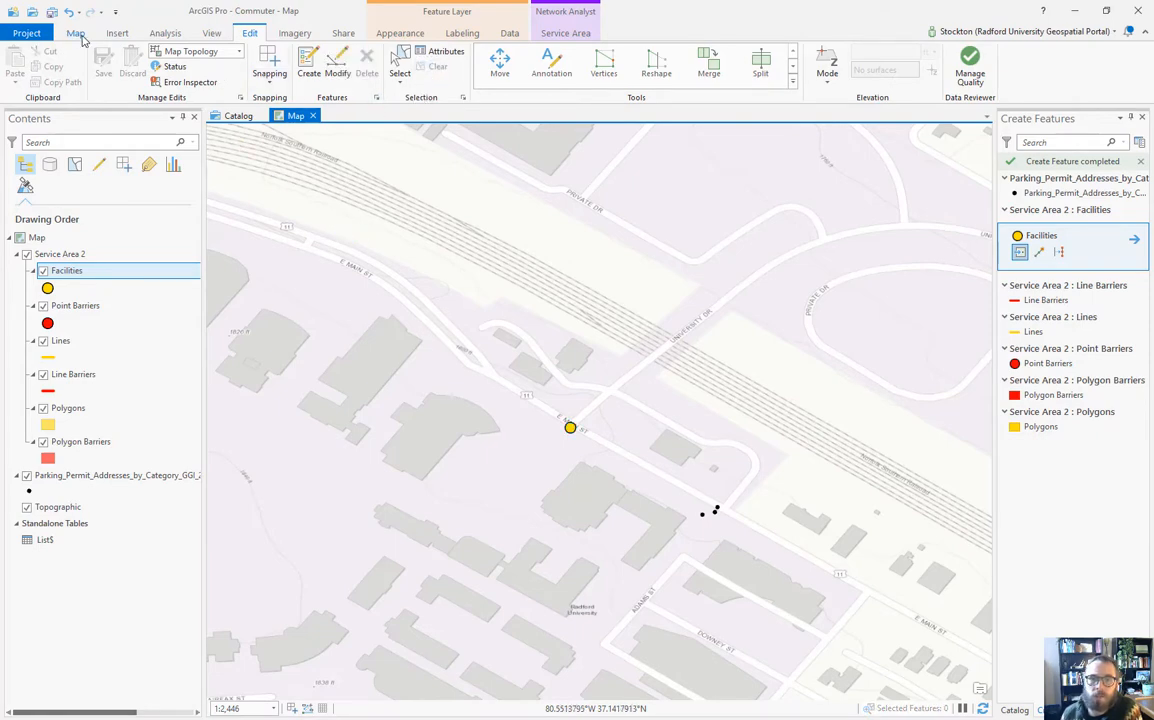
pyautogui.click(76, 33)
# Step: Zoom out to about 1:517,928 around the campus facility and view the Service Area settings
pyautogui.click(105, 62)
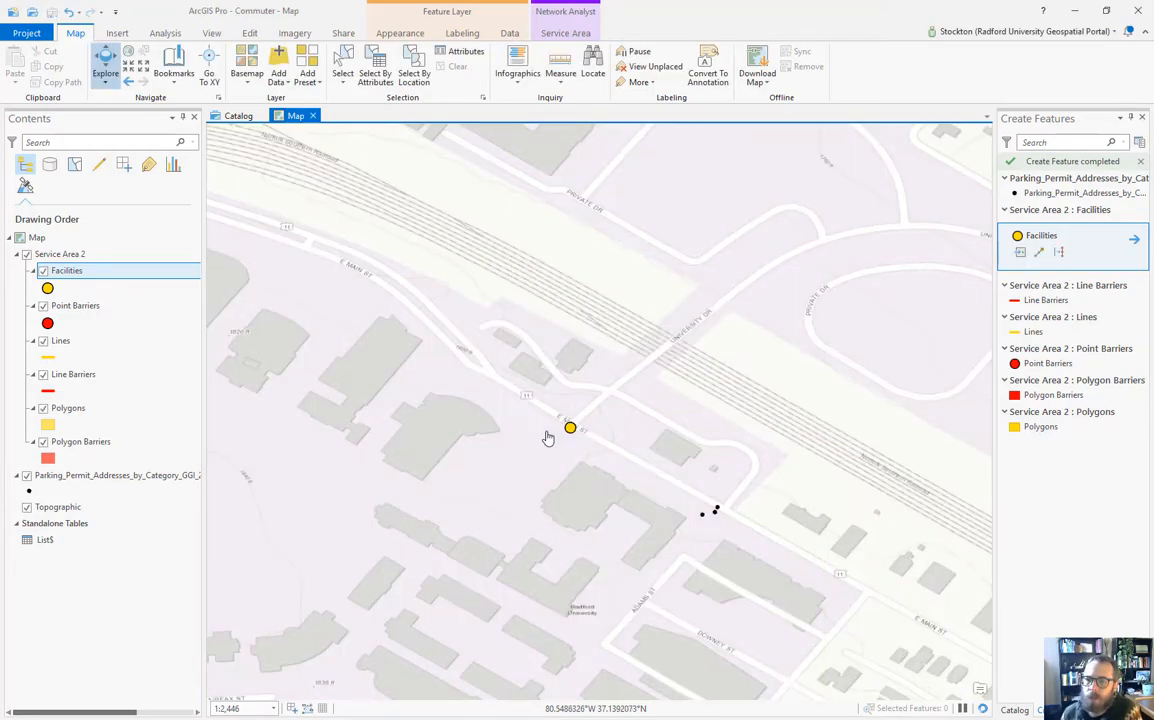
pyautogui.scroll(-4, 546, 442)
pyautogui.scroll(-3, 546, 442)
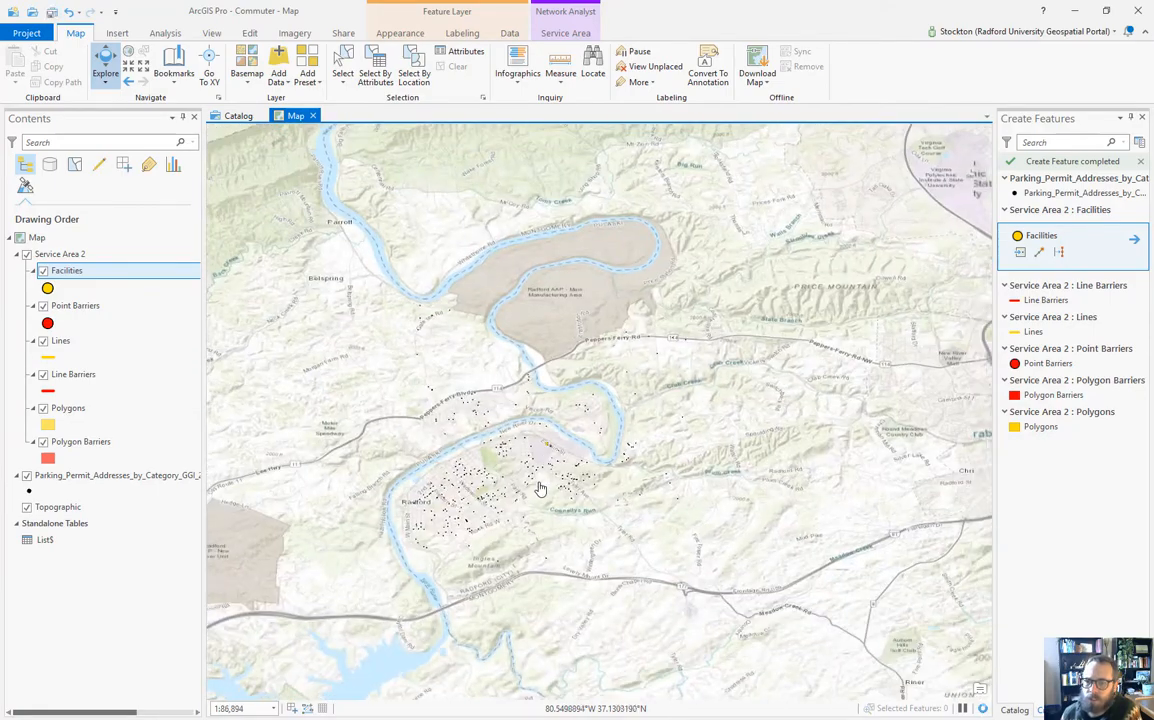
pyautogui.scroll(-4, 540, 474)
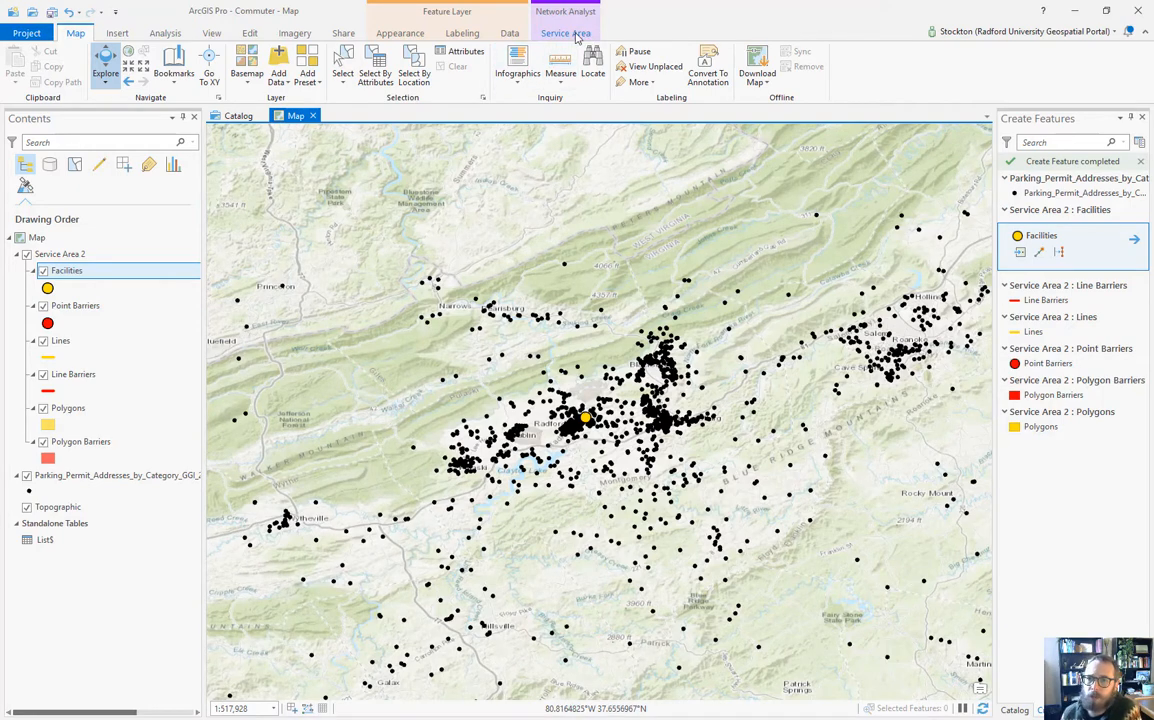
pyautogui.click(566, 34)
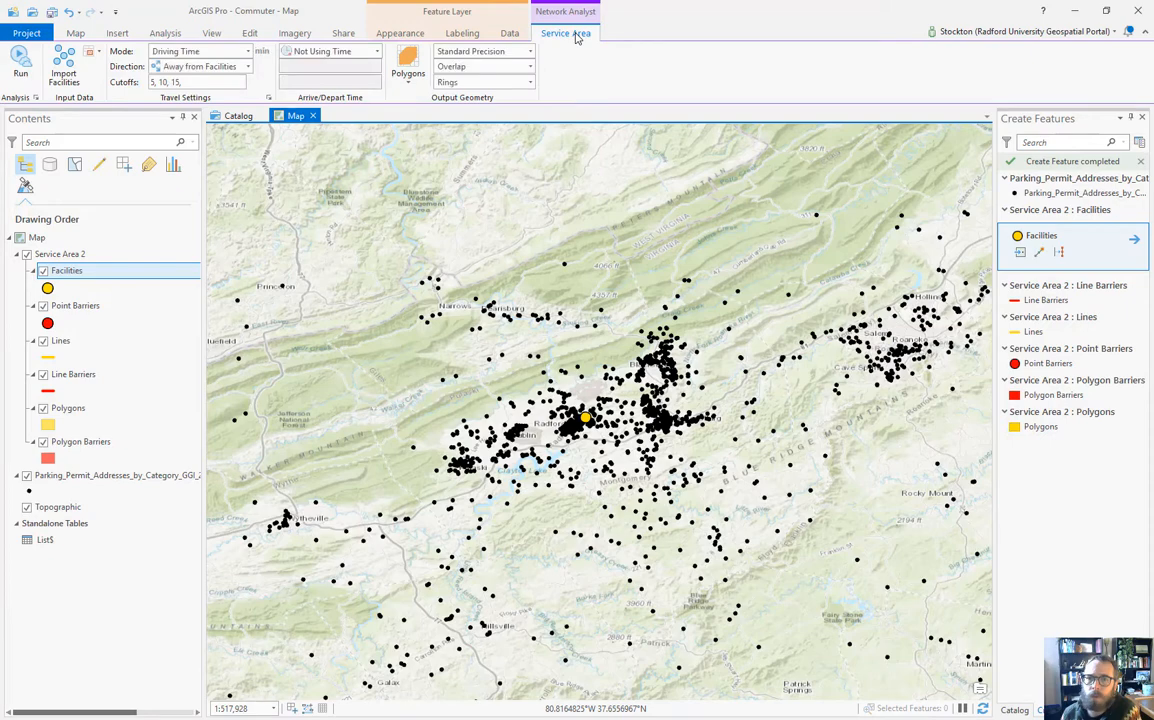
# Step: Set the travel mode to Driving Distance with cutoffs of 15, 45 and 90 km
pyautogui.click(247, 56)
pyautogui.click(190, 67)
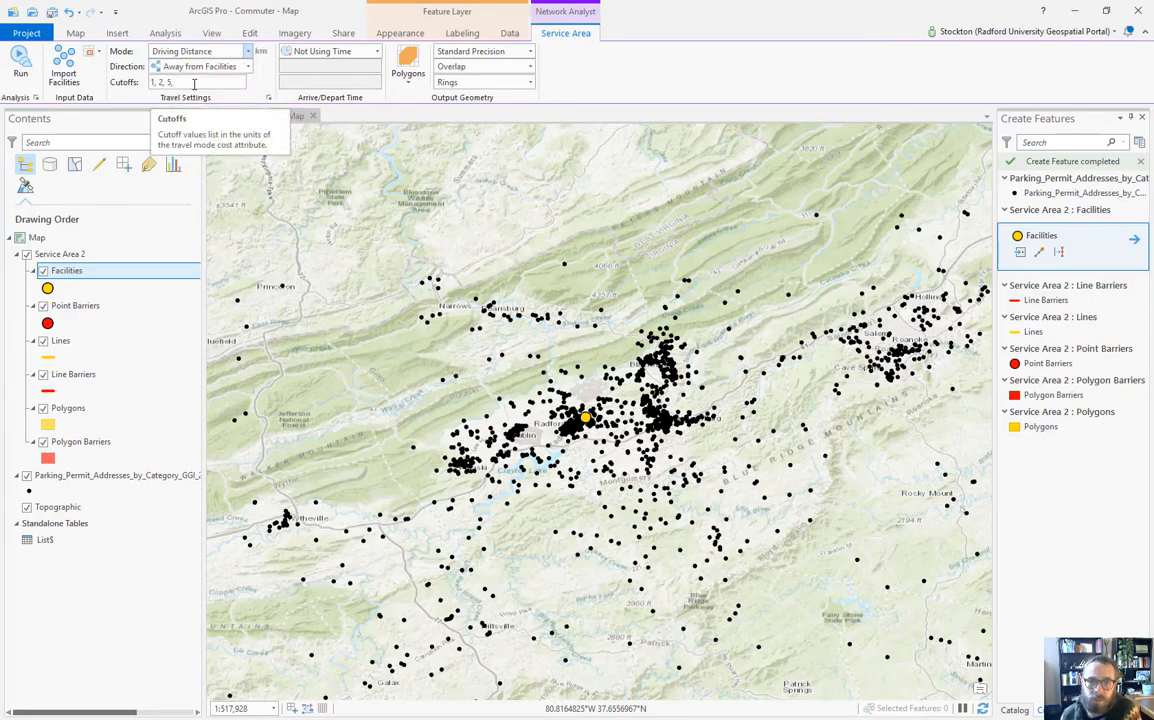
pyautogui.moveTo(194, 84); pyautogui.dragTo(106, 84)
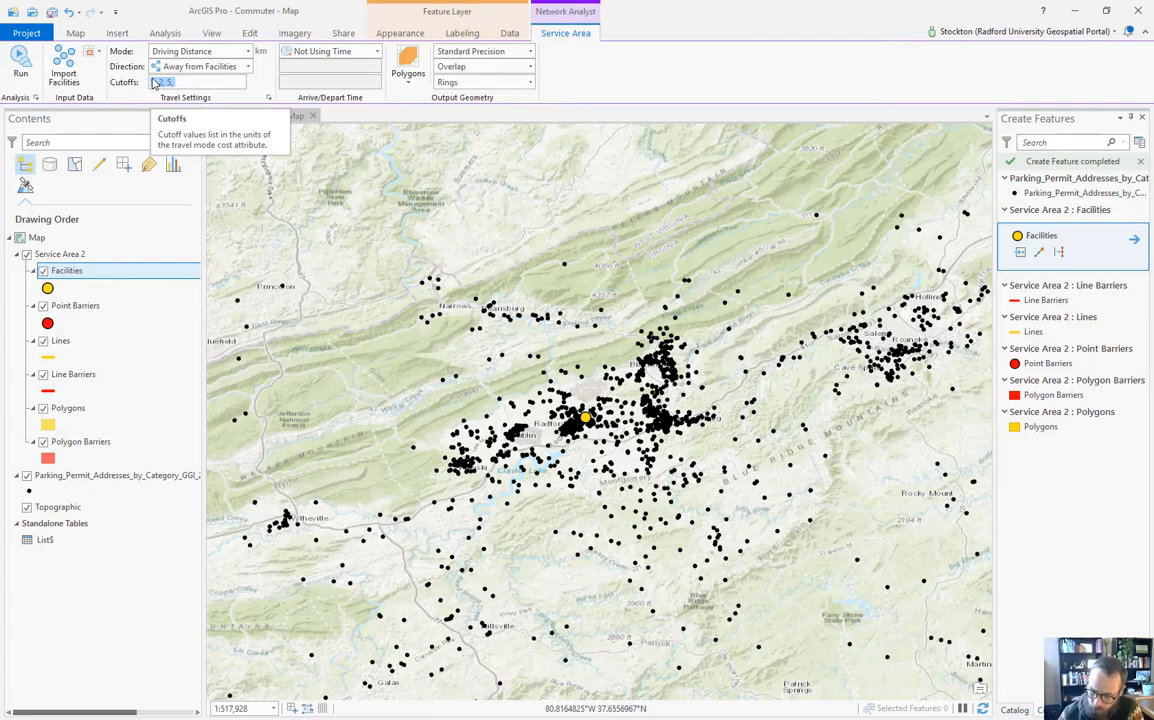
pyautogui.write('15,45,90')
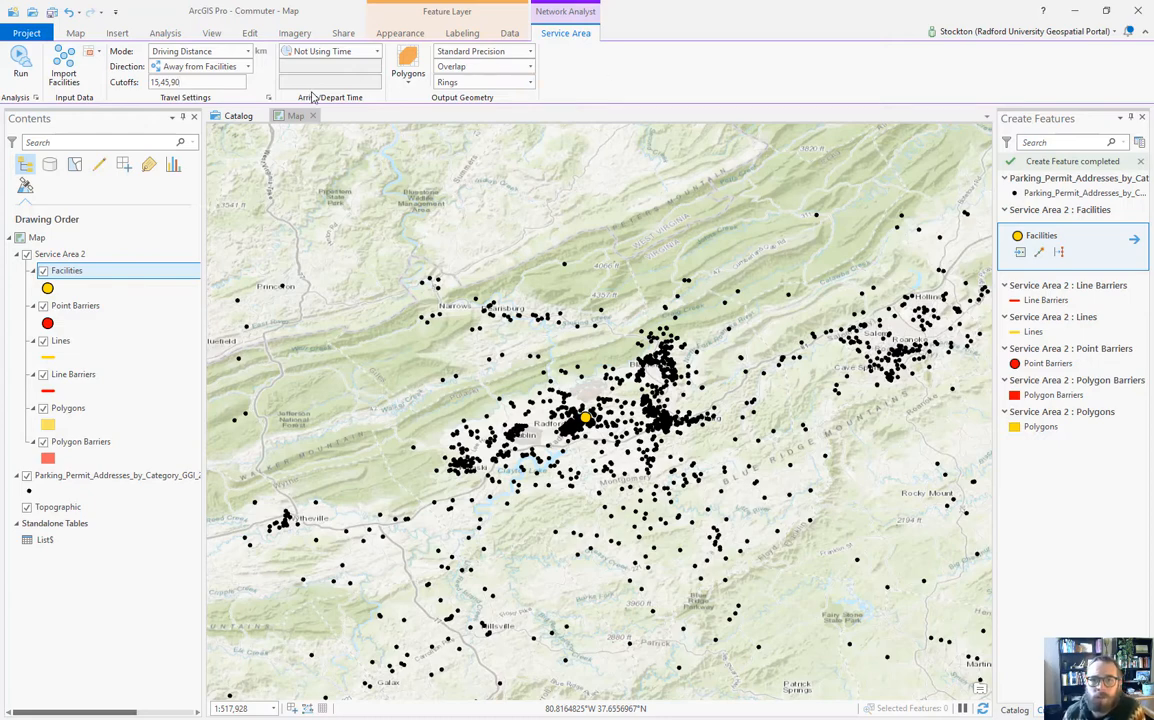
# Step: Keep overlapping ring-shaped output polygons and solve the service area
pyautogui.click(530, 52)
pyautogui.click(531, 53)
pyautogui.click(531, 67)
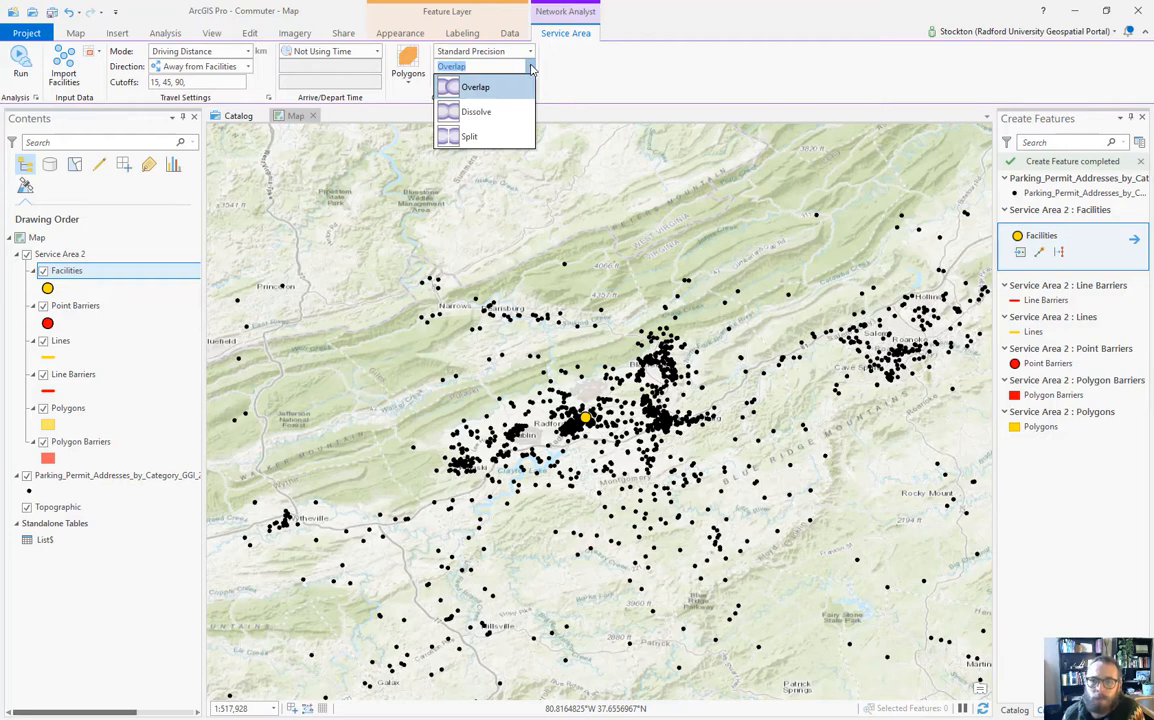
pyautogui.click(531, 68)
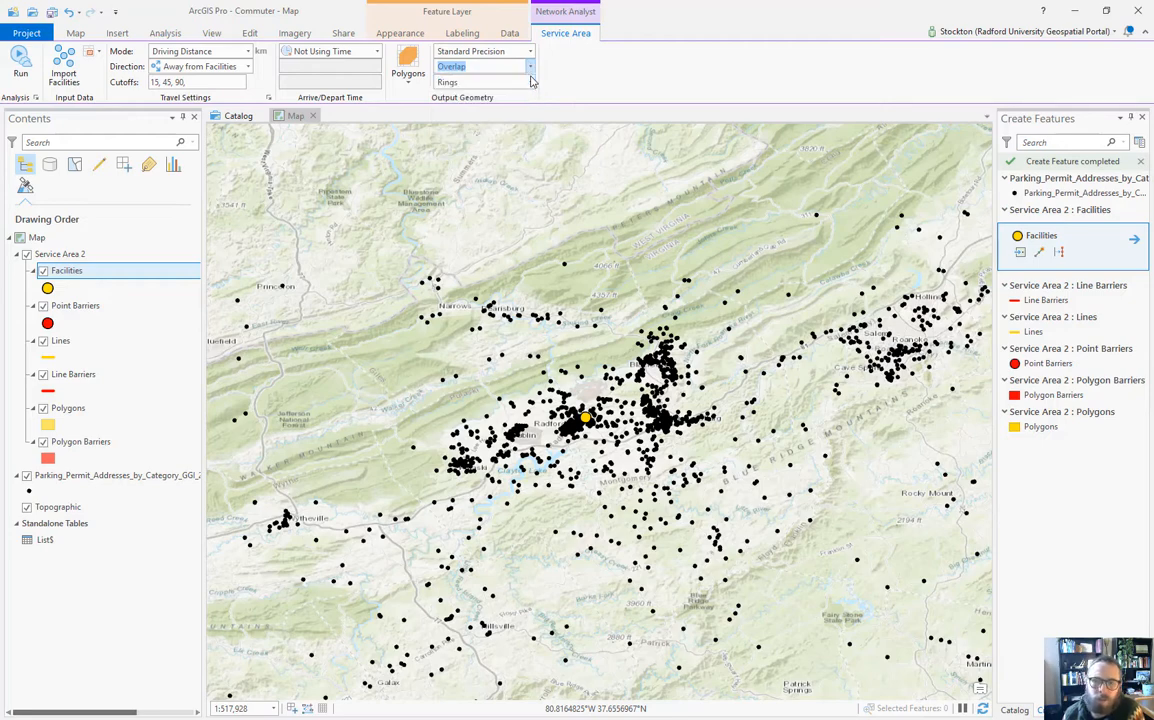
pyautogui.click(531, 83)
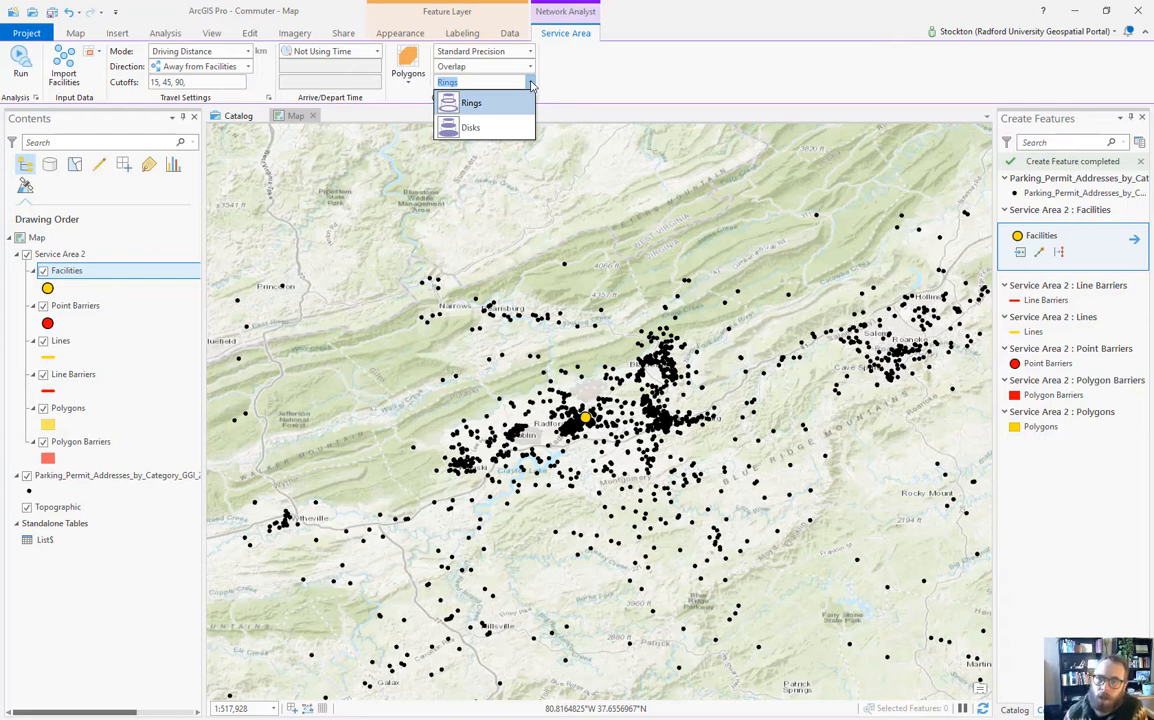
pyautogui.click(531, 85)
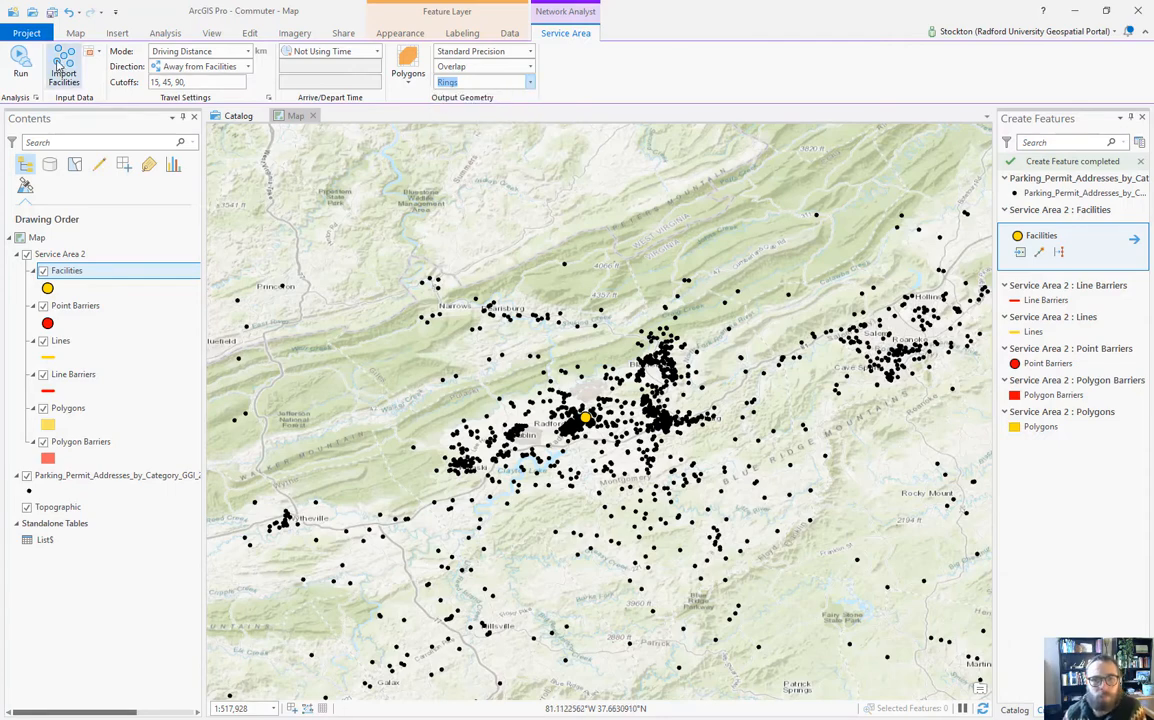
pyautogui.click(20, 64)
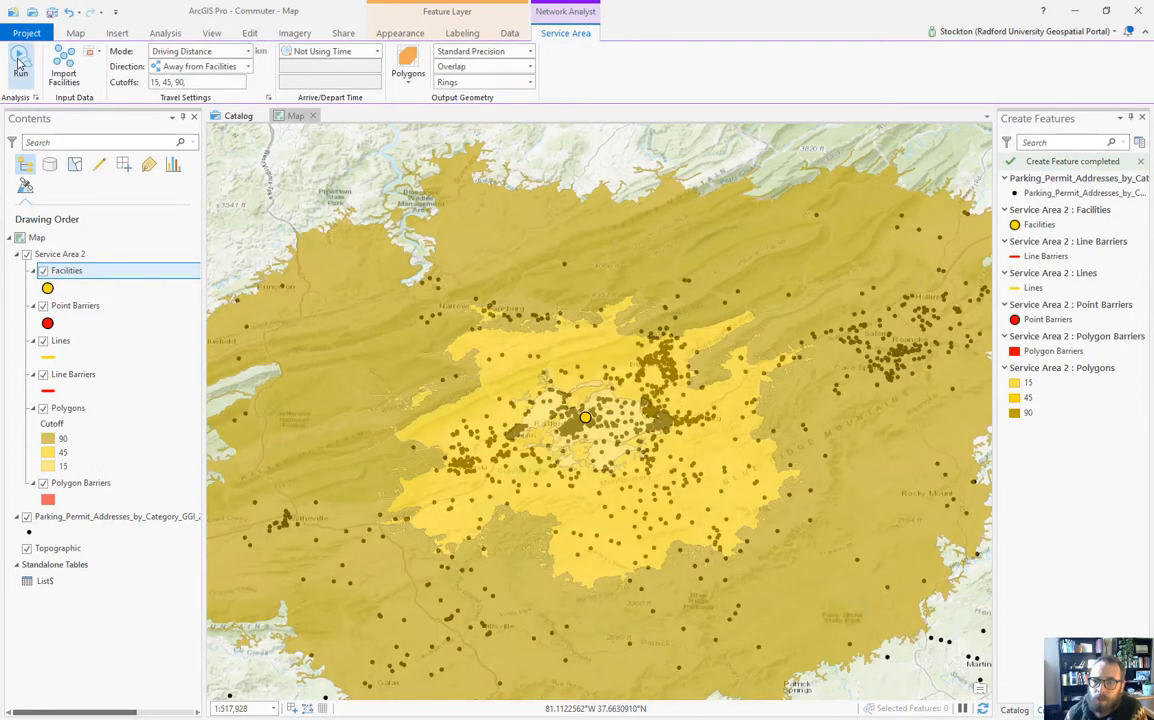
# Step: Zoom out to inspect the 15, 45 and 90 km rings, save the project, then zoom back in
pyautogui.scroll(-2, 620, 467)
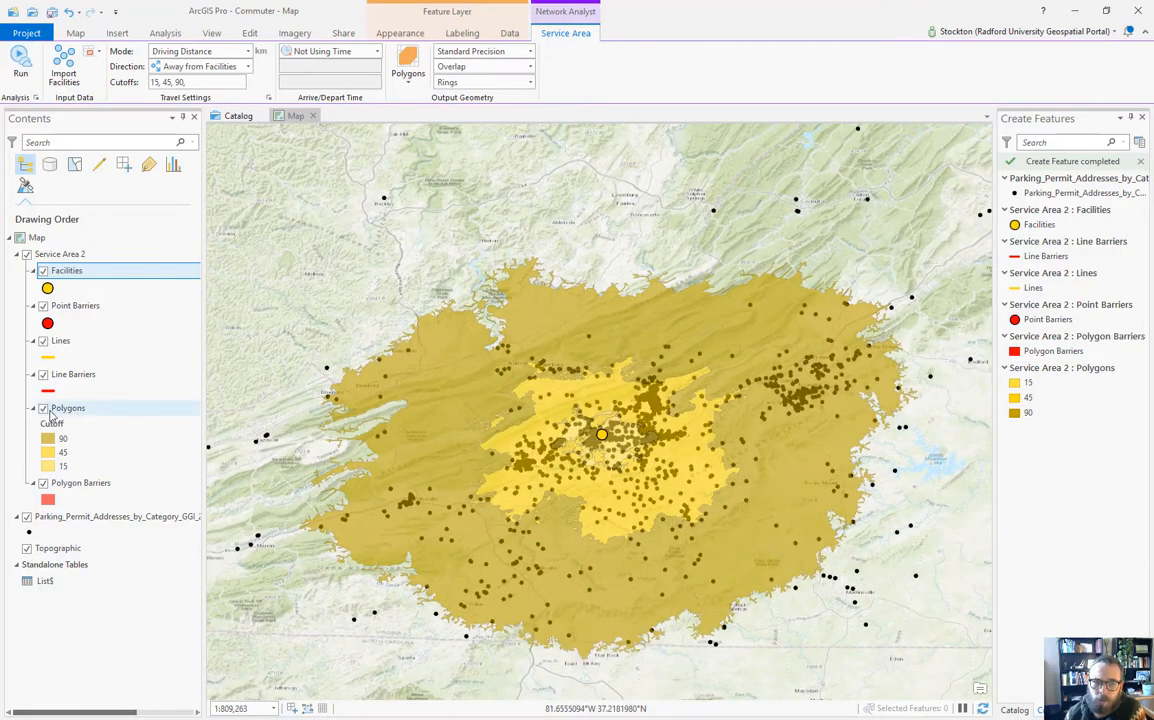
pyautogui.click(52, 12)
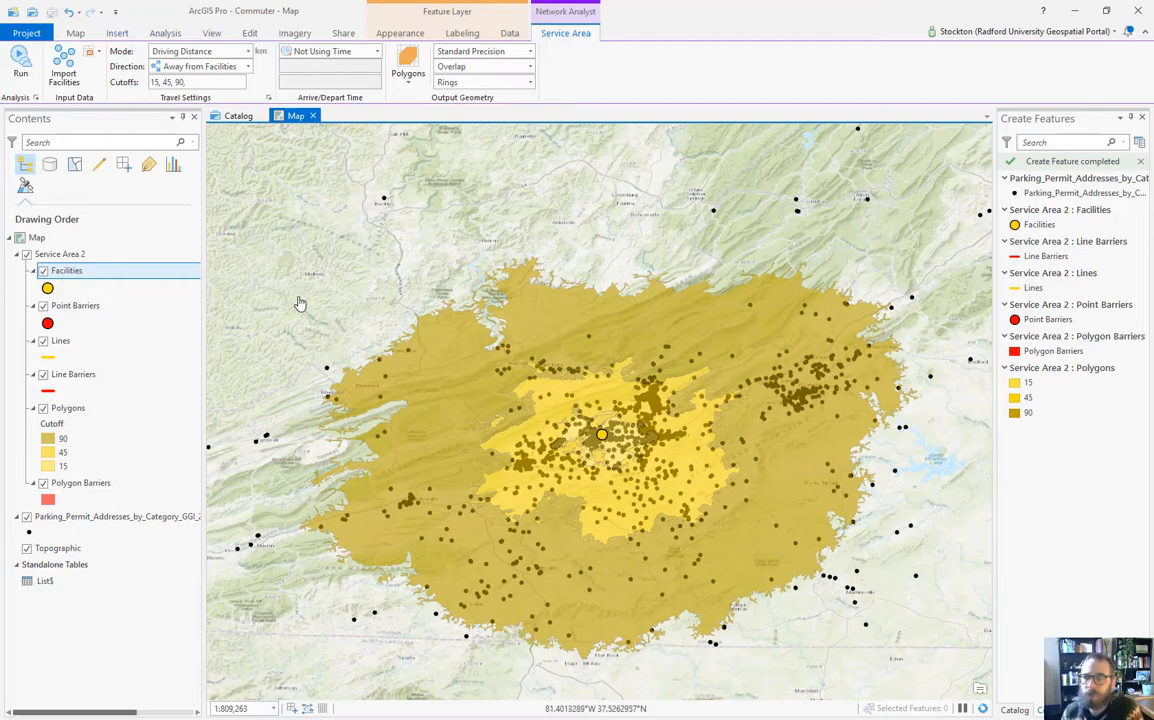
pyautogui.scroll(4, 601, 465)
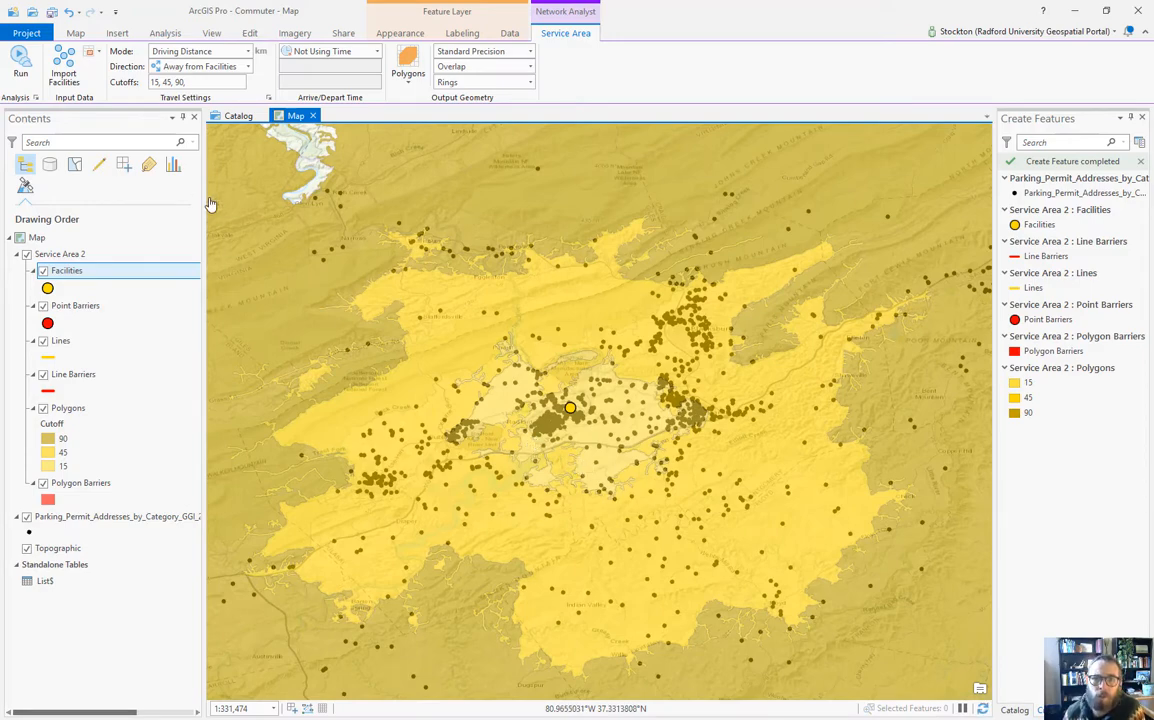
# Step: Select the innermost 15 km service-area polygon on the map and launch Select By Location
pyautogui.click(75, 33)
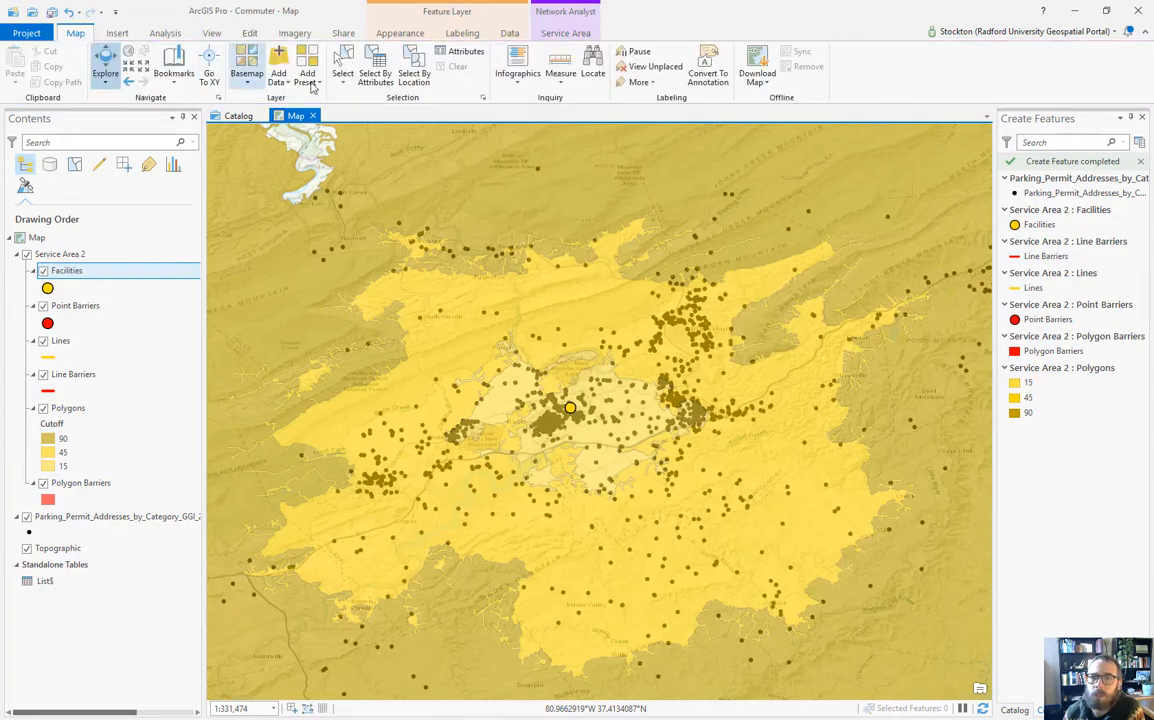
pyautogui.click(342, 66)
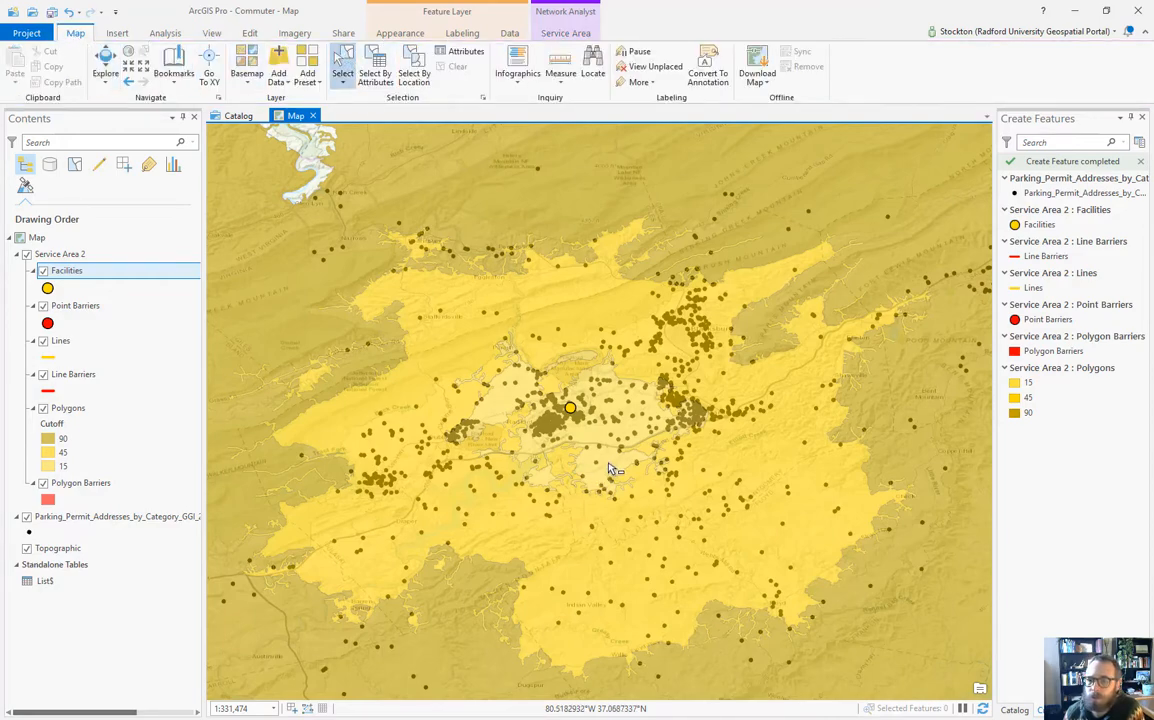
pyautogui.click(612, 488)
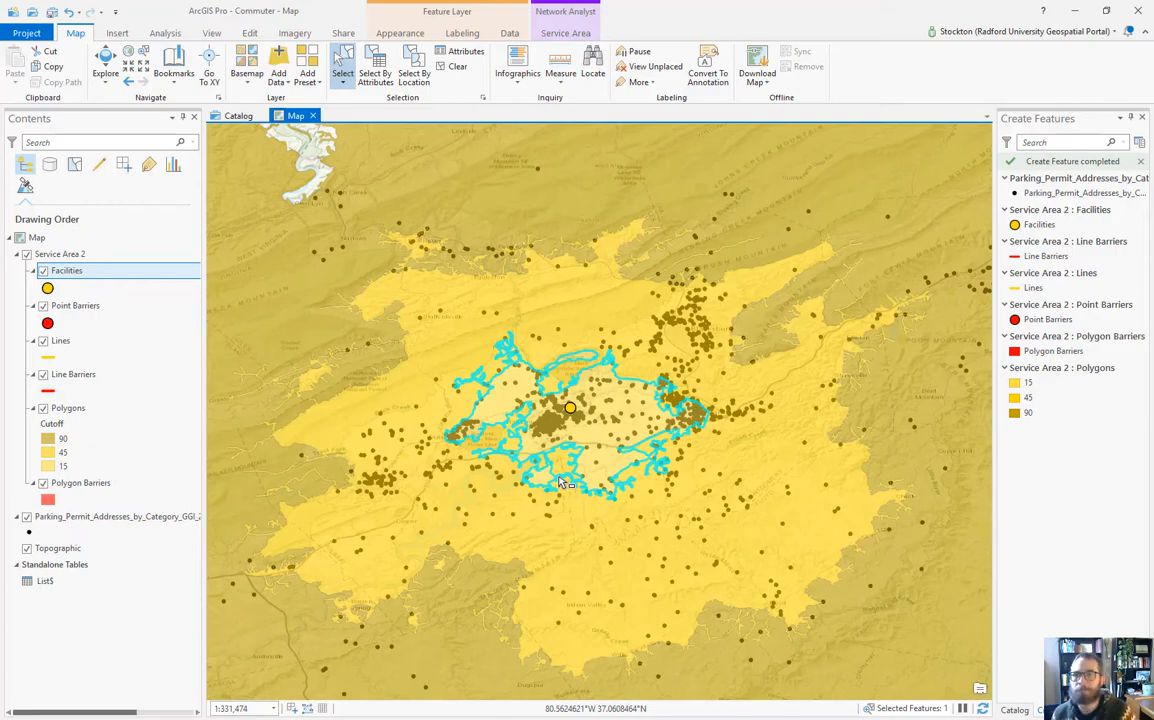
pyautogui.click(420, 62)
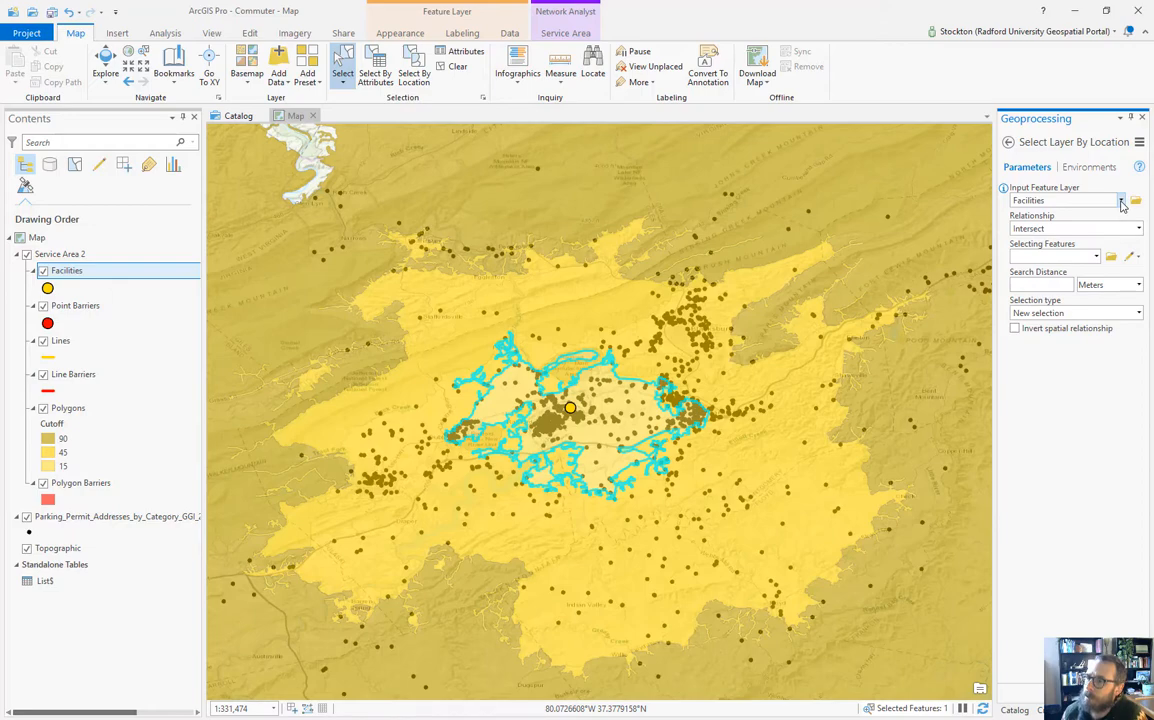
# Step: Select Parking_Permit addresses intersecting the Service Area 2 Polygons, yielding 645 selected features
pyautogui.click(1122, 202)
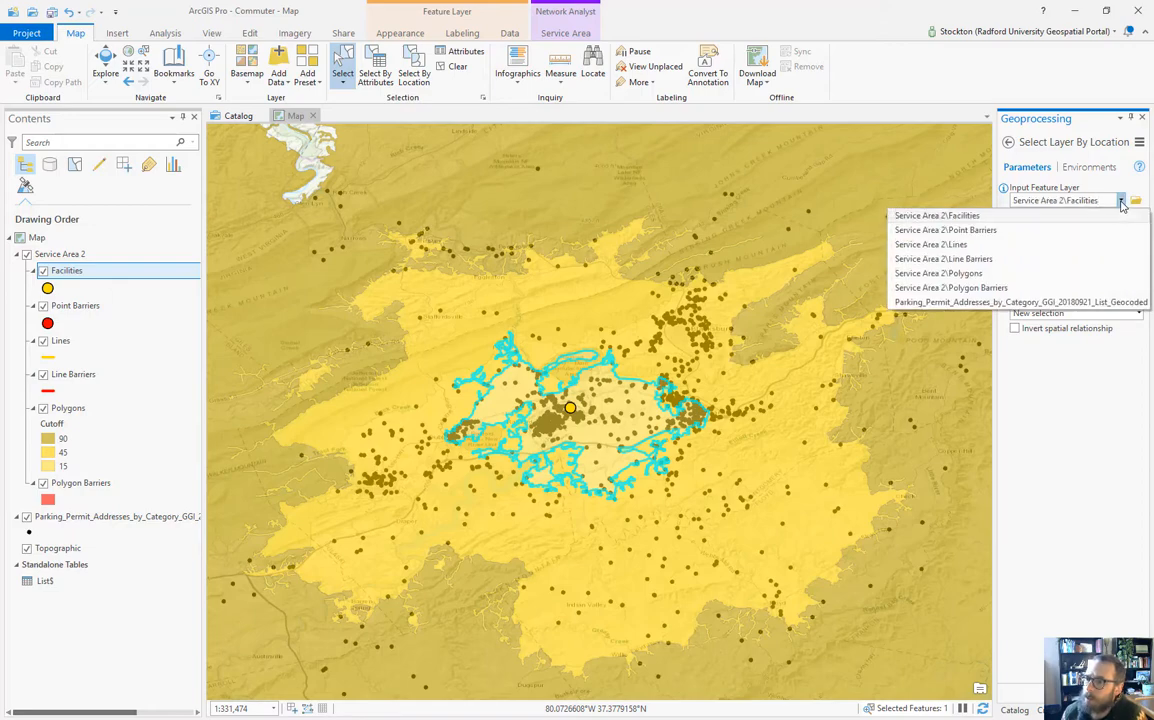
pyautogui.click(1080, 301)
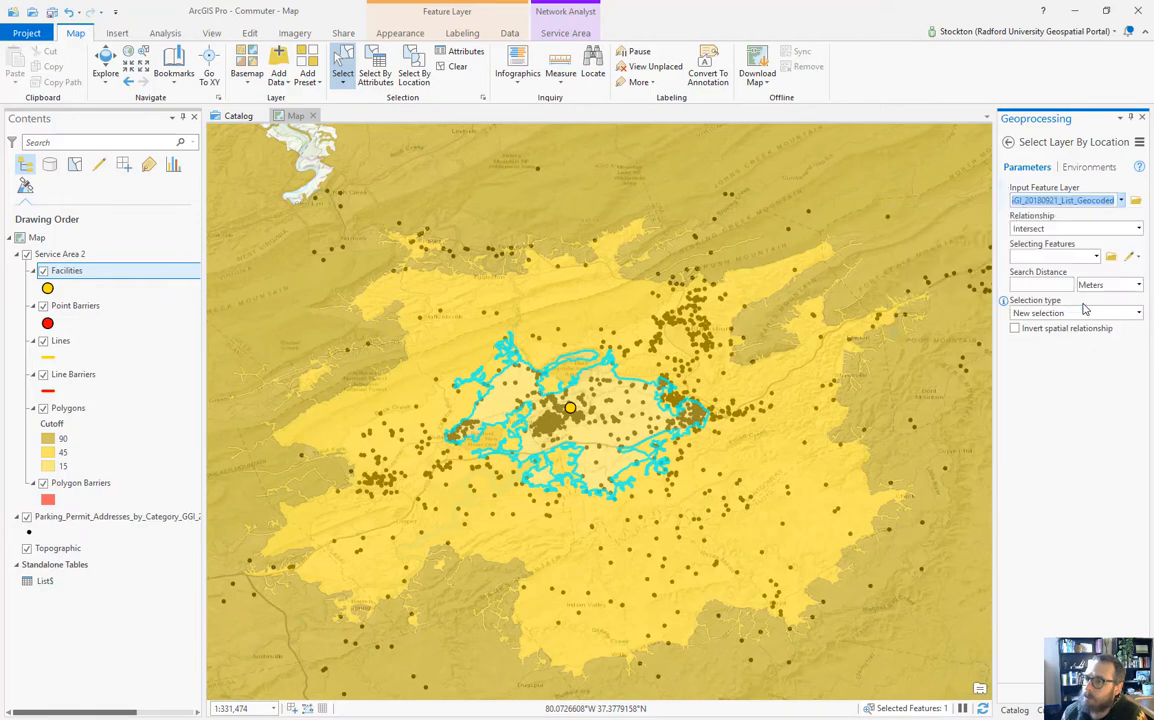
pyautogui.click(1096, 257)
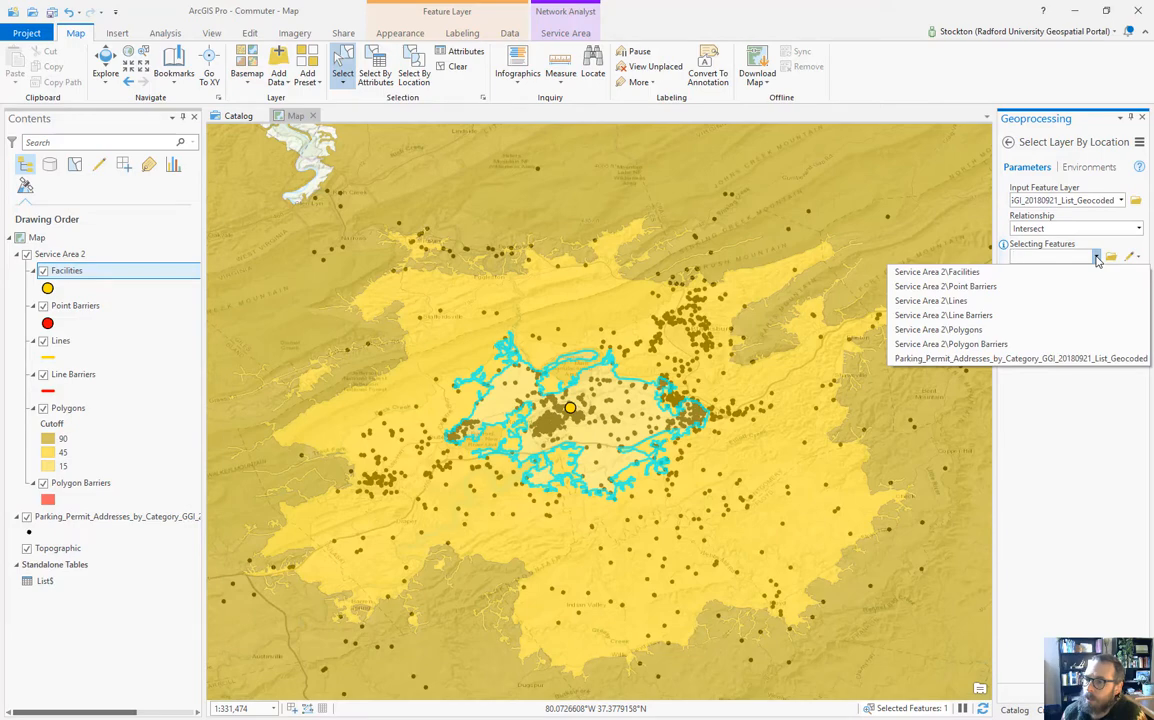
pyautogui.click(1077, 332)
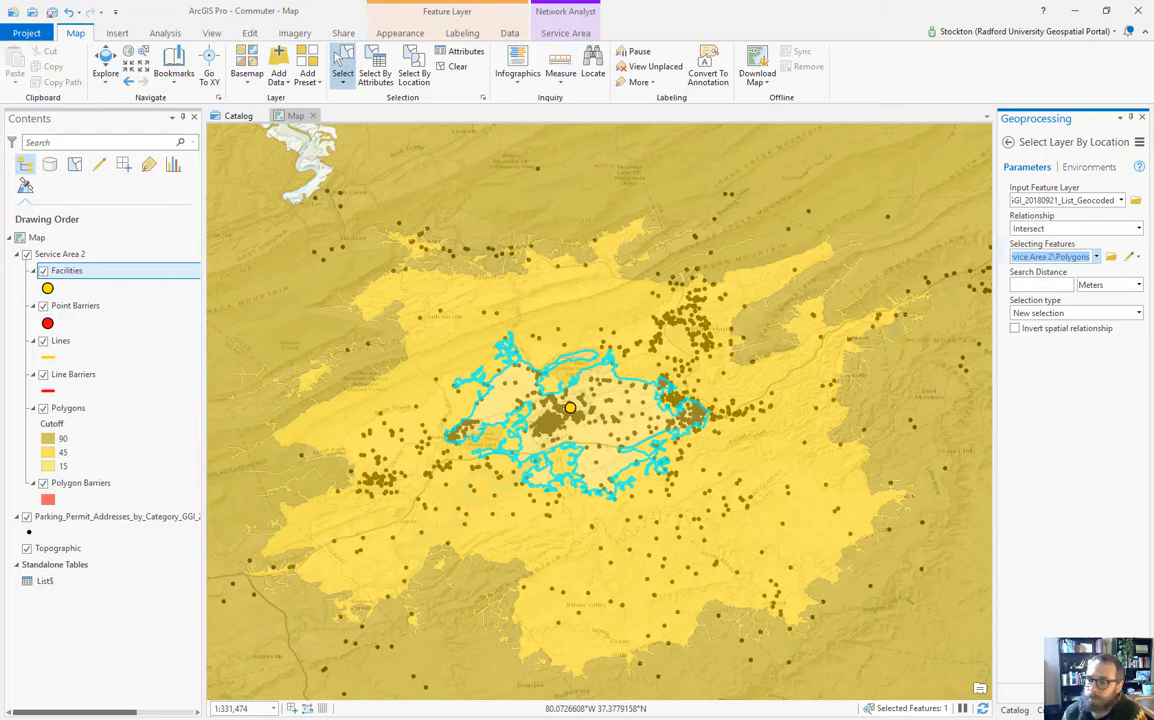
pyautogui.click(1120, 690)
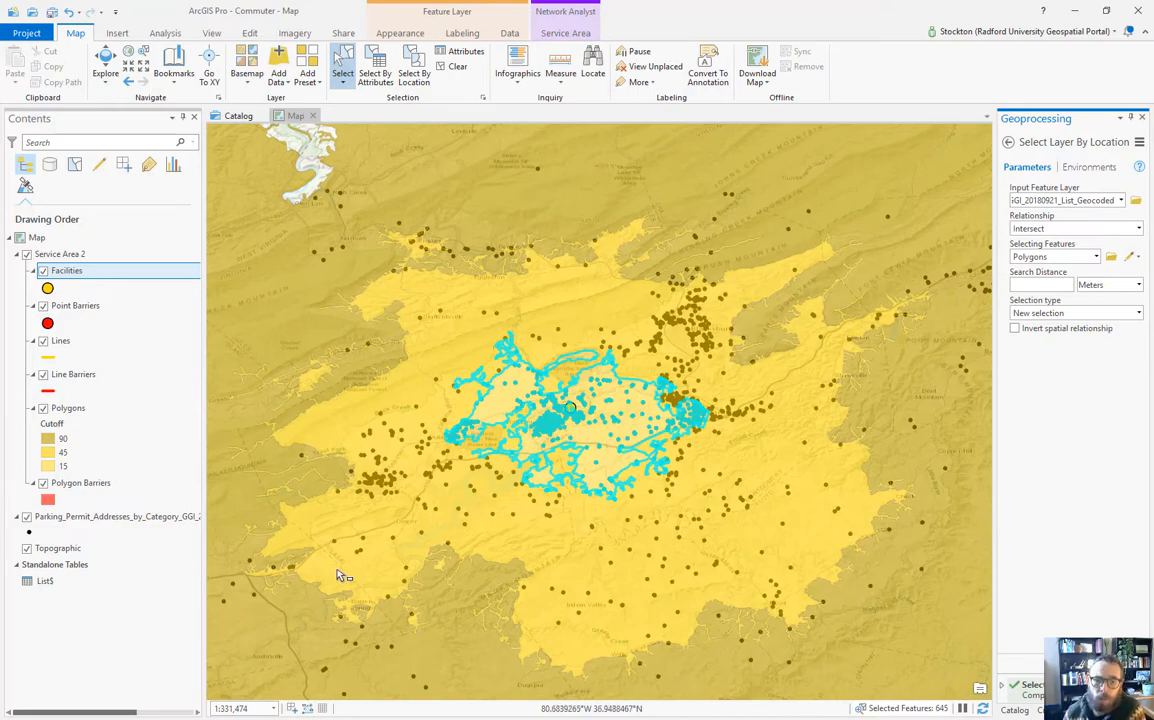
pyautogui.click(118, 517)
# Step: Open the Parking_Permit attribute table showing only the 644 selected records
pyautogui.rightClick(118, 519)
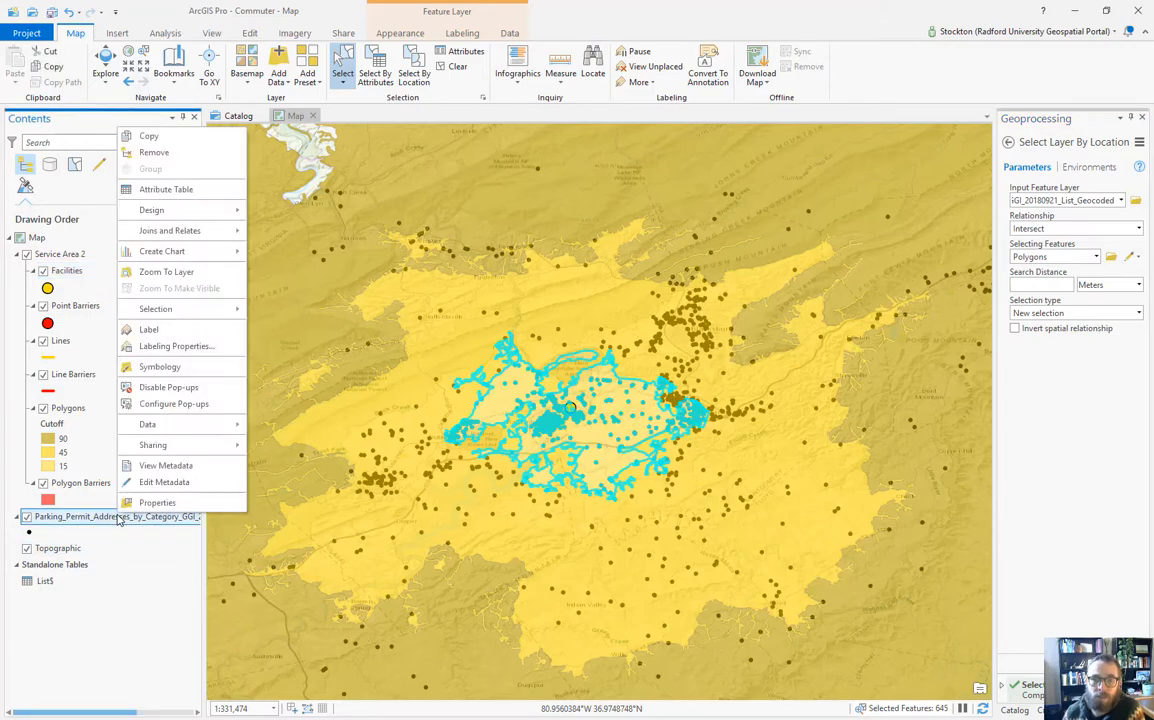
pyautogui.click(166, 191)
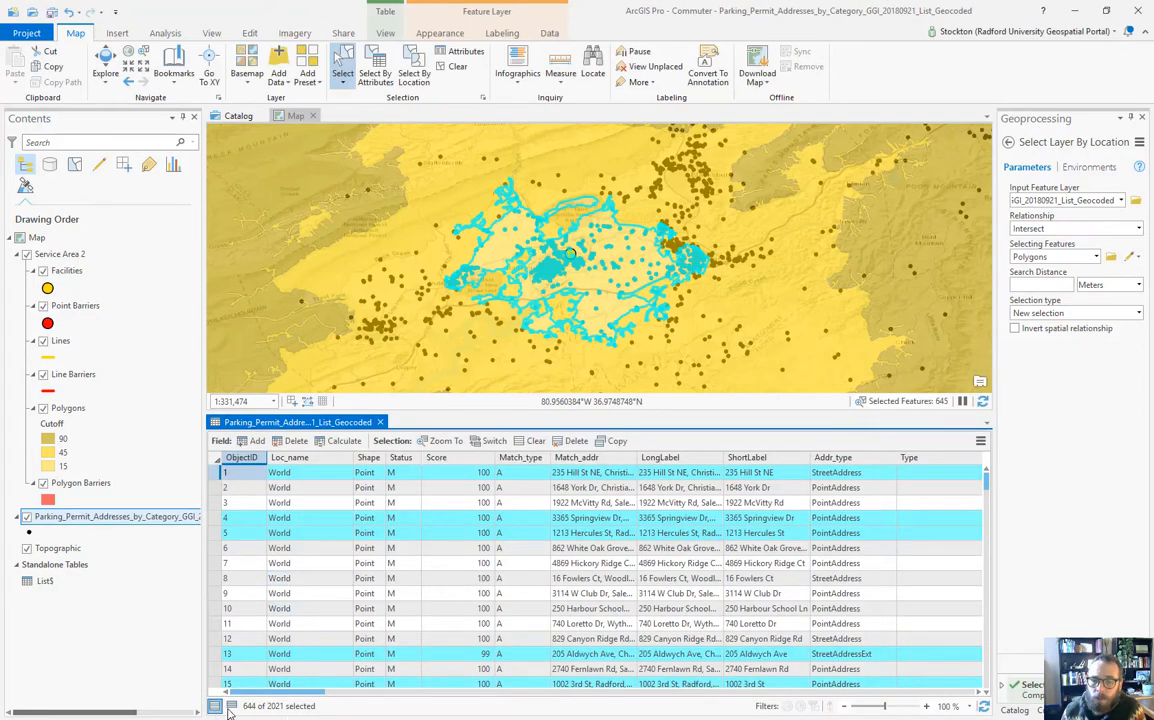
pyautogui.click(231, 706)
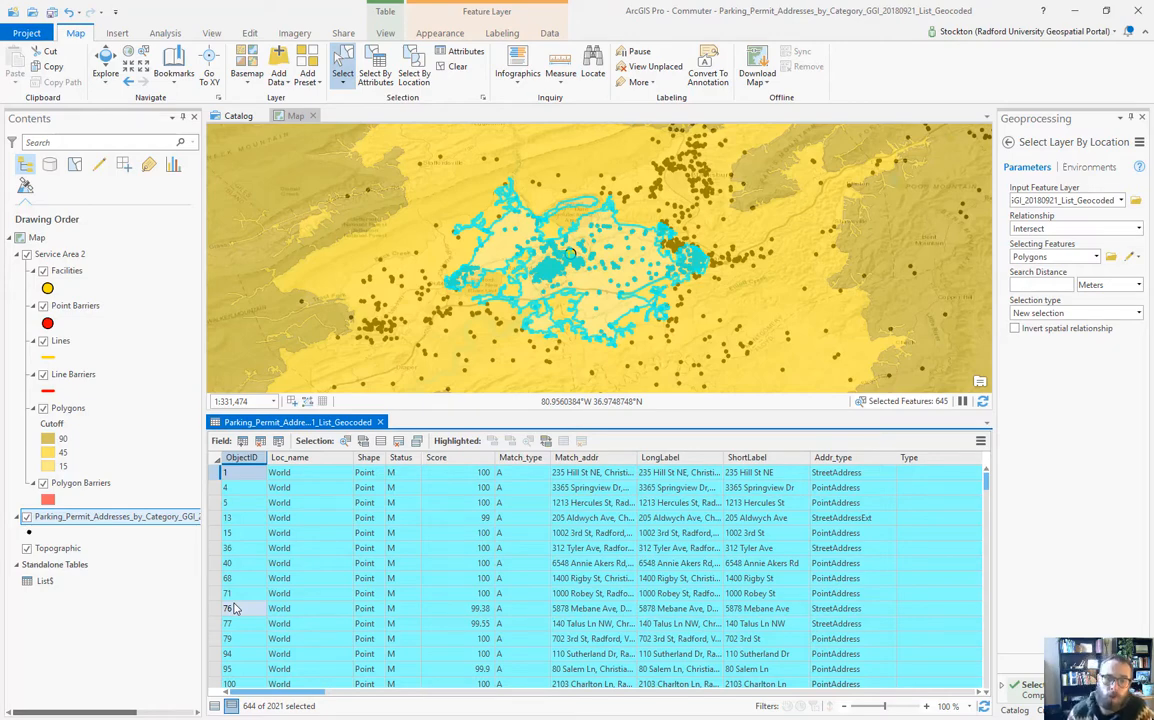
# Step: Launch Export Features for the selected permit addresses
pyautogui.rightClick(145, 516)
pyautogui.moveTo(185, 421)
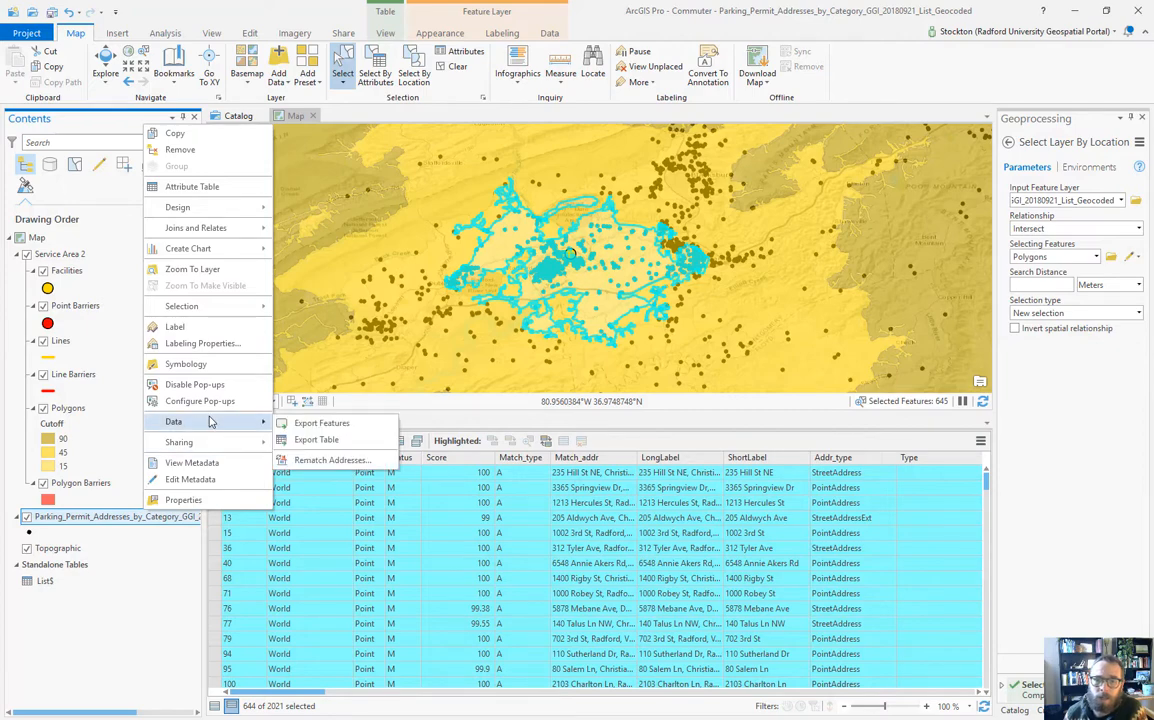
pyautogui.click(322, 425)
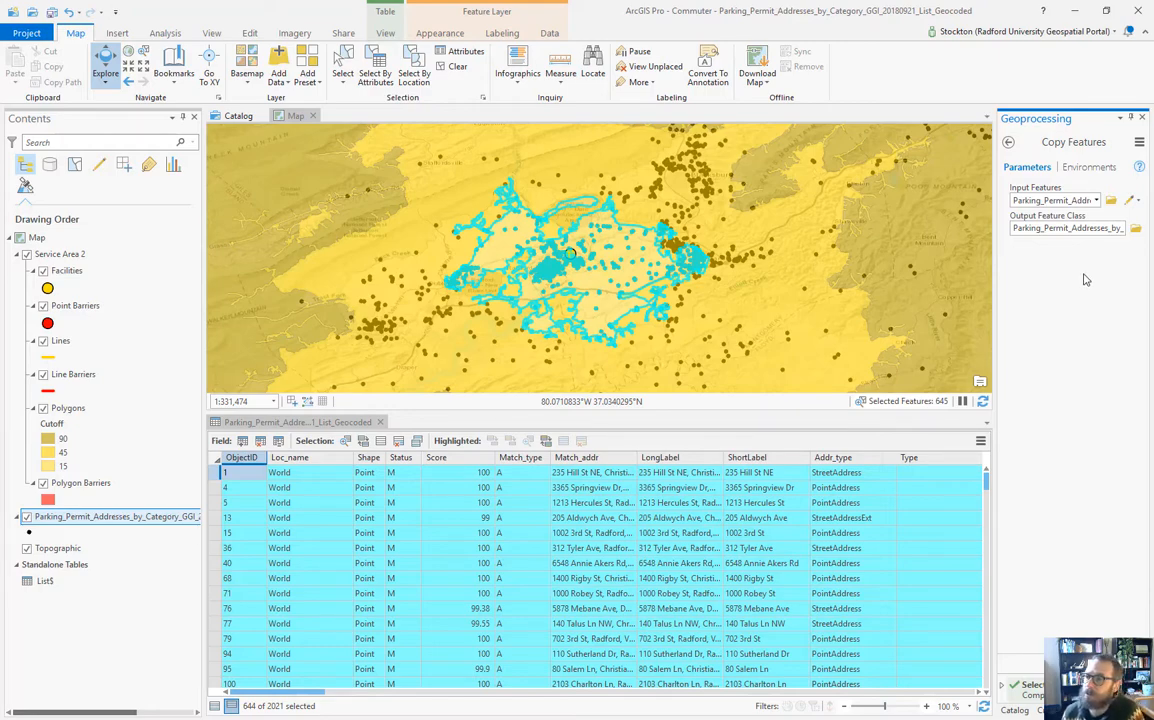
# Step: Set the Copy Features output to Permits15 in Commuter.gdb and close the attribute table
pyautogui.doubleClick(1022, 228)
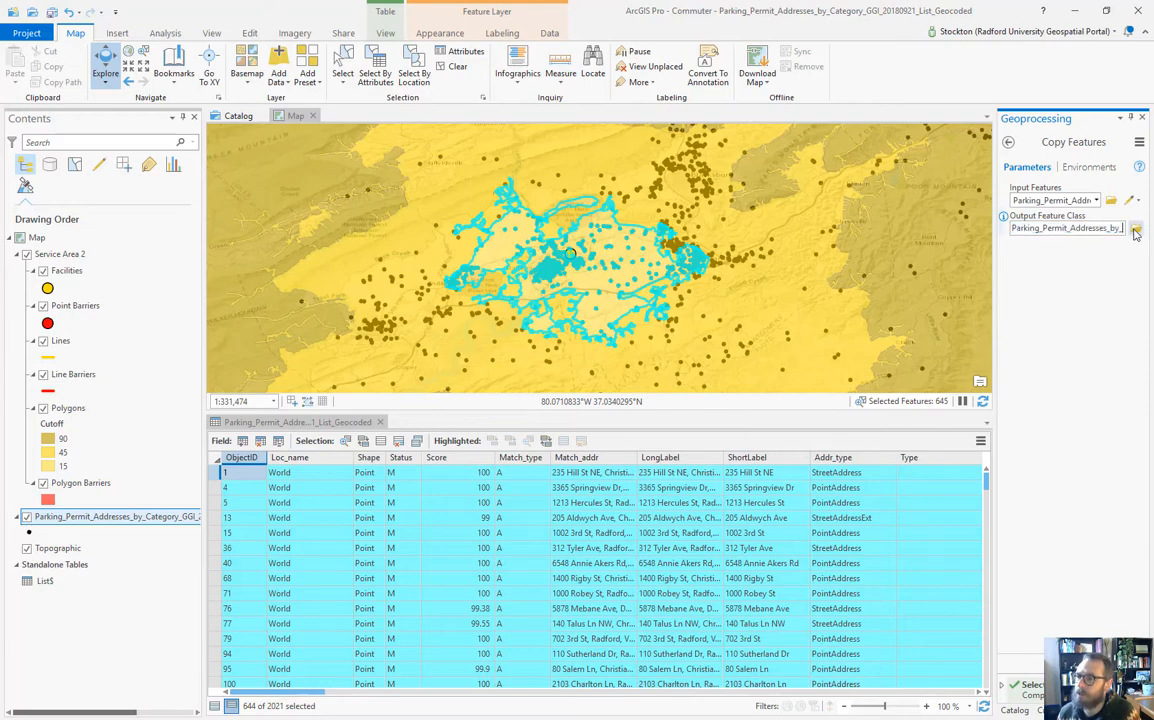
pyautogui.click(1136, 228)
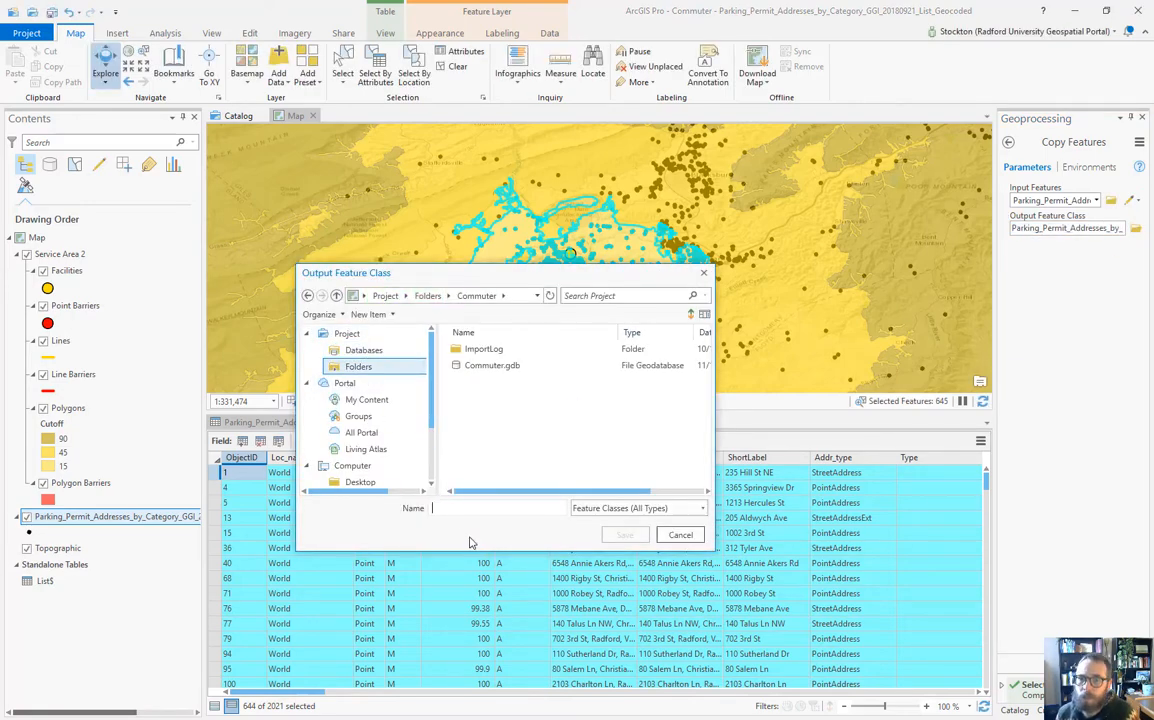
pyautogui.click(487, 370)
pyautogui.doubleClick(487, 368)
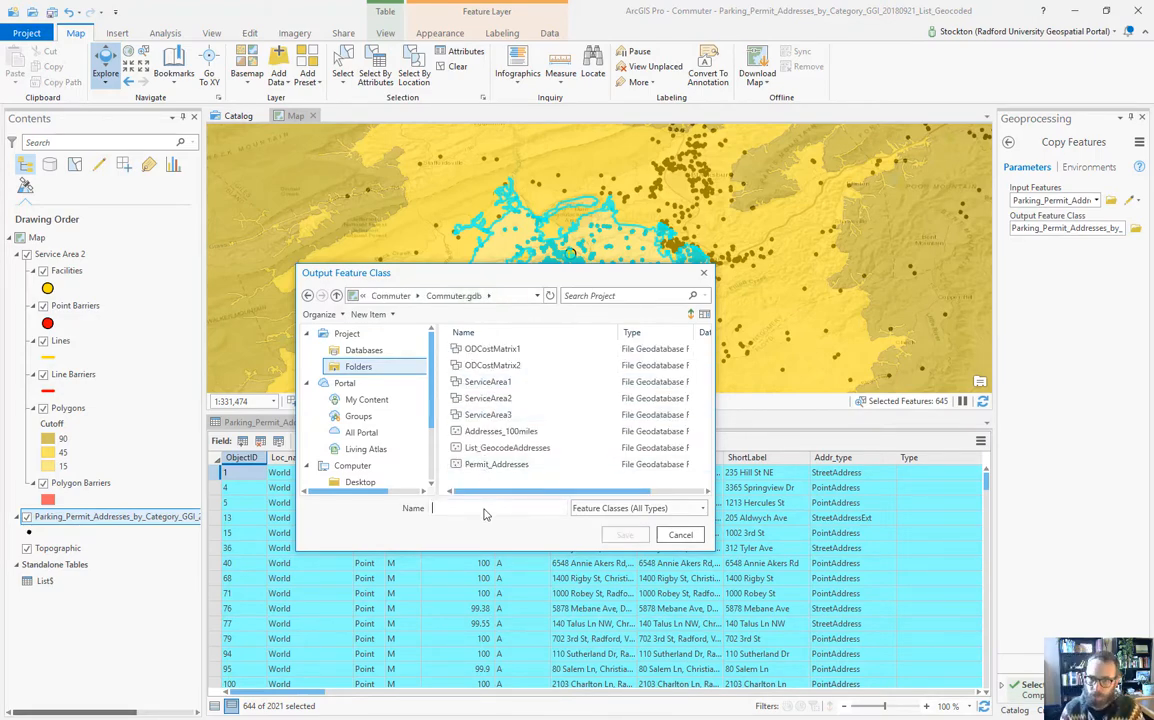
pyautogui.click(484, 510)
pyautogui.write('Permits')
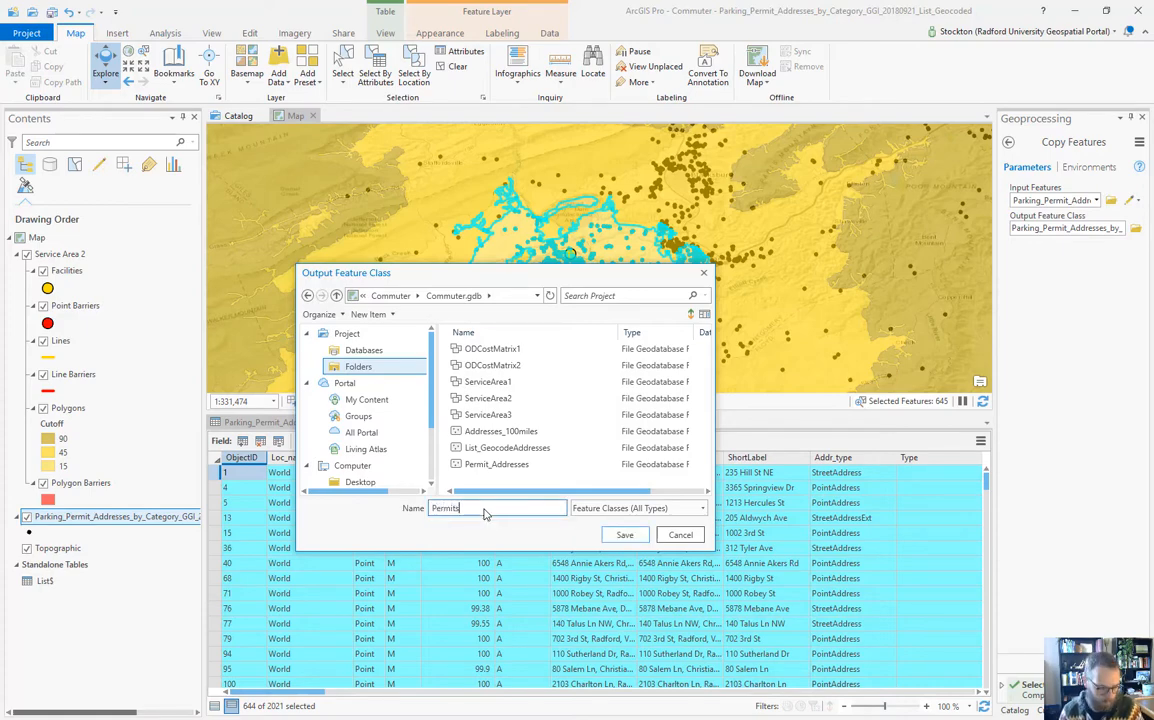
pyautogui.write('15')
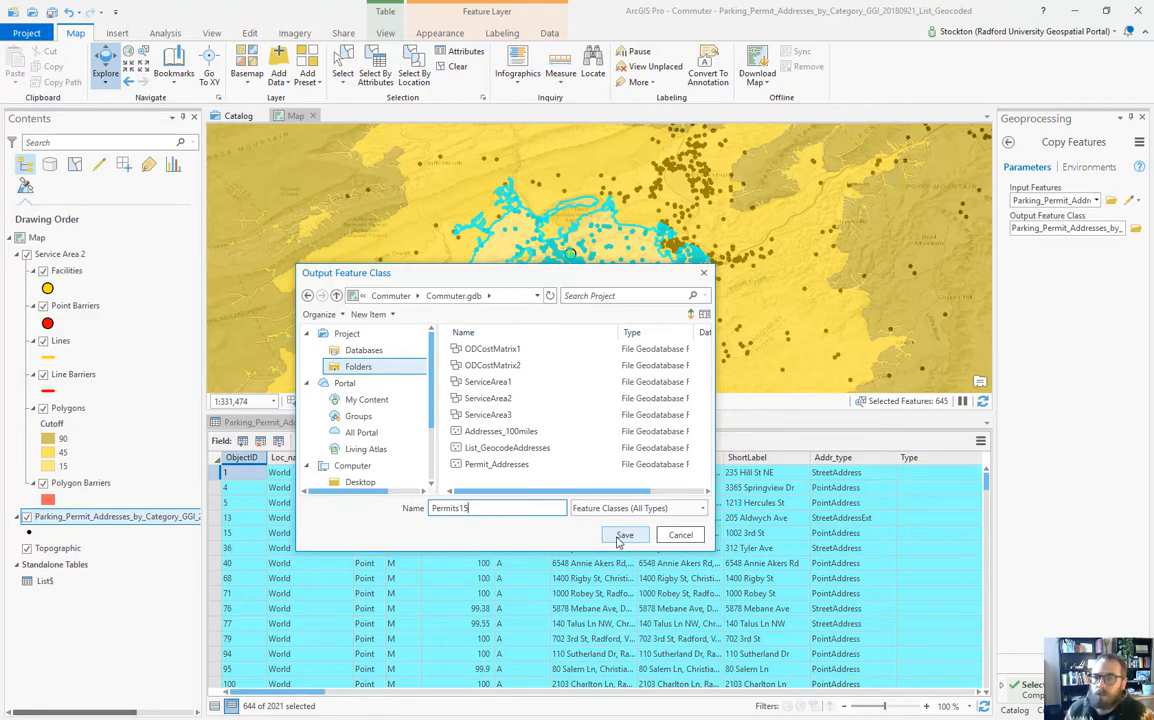
pyautogui.click(622, 537)
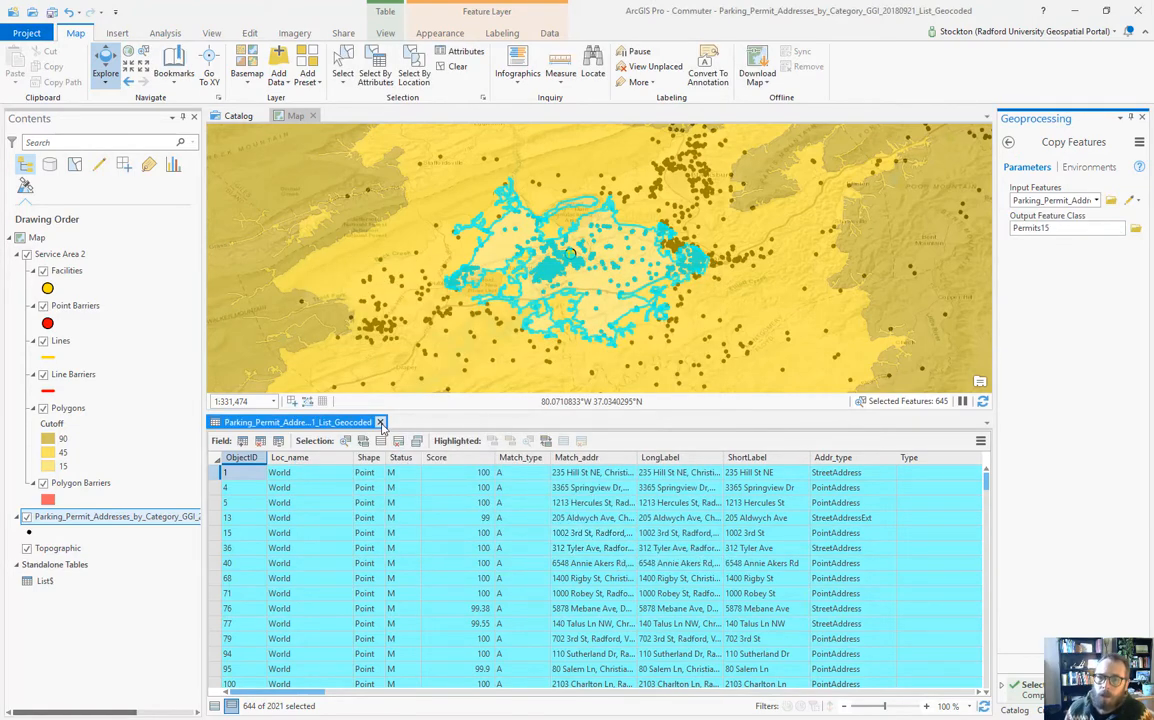
pyautogui.click(381, 423)
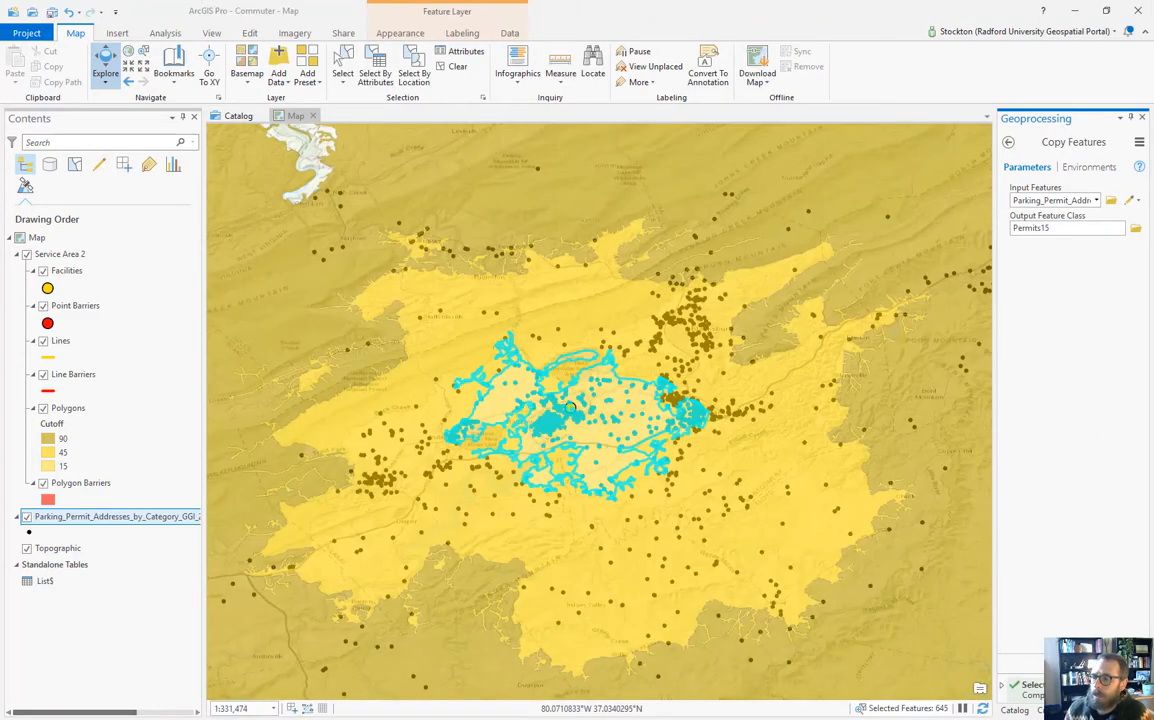
# Step: Run the Permits15 export, clear the selection, hide the original addresses layer, and save
pyautogui.click(1117, 667)
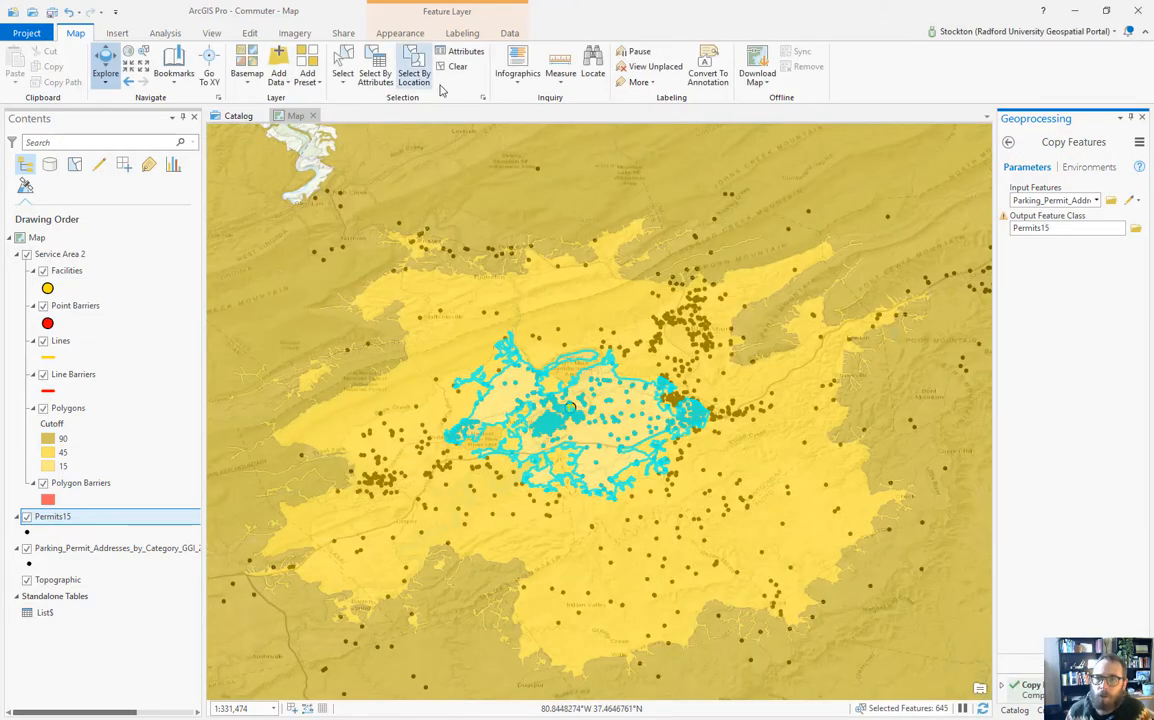
pyautogui.click(458, 67)
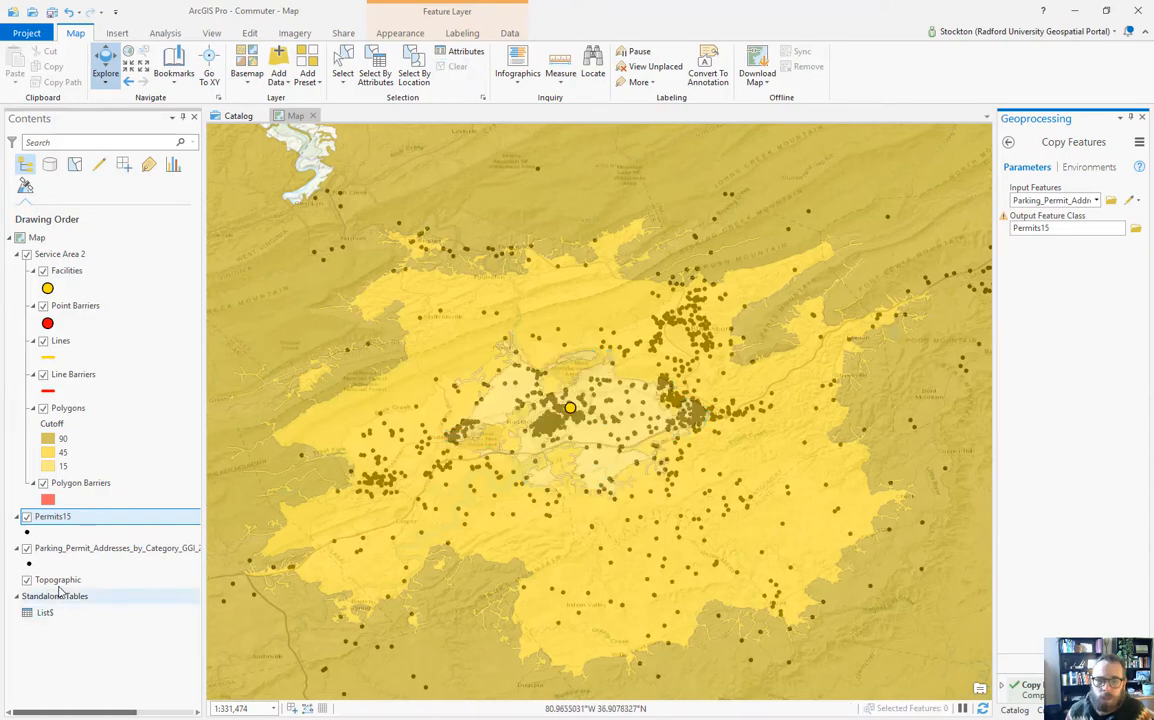
pyautogui.click(27, 550)
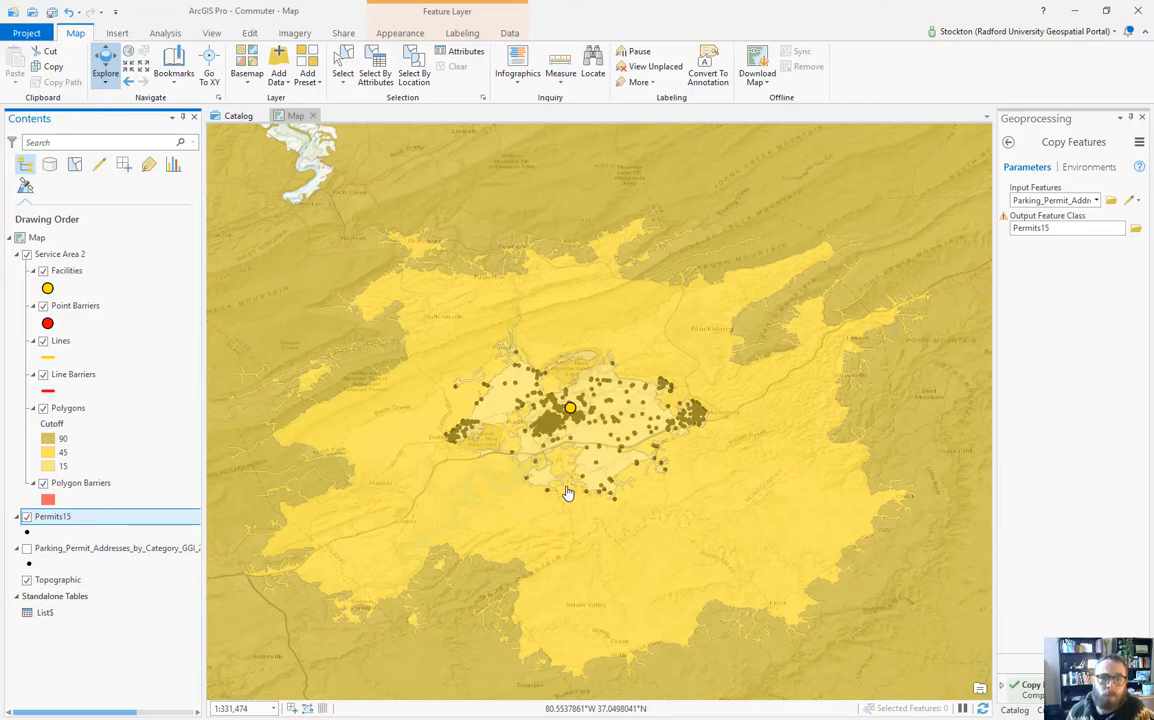
pyautogui.click(52, 11)
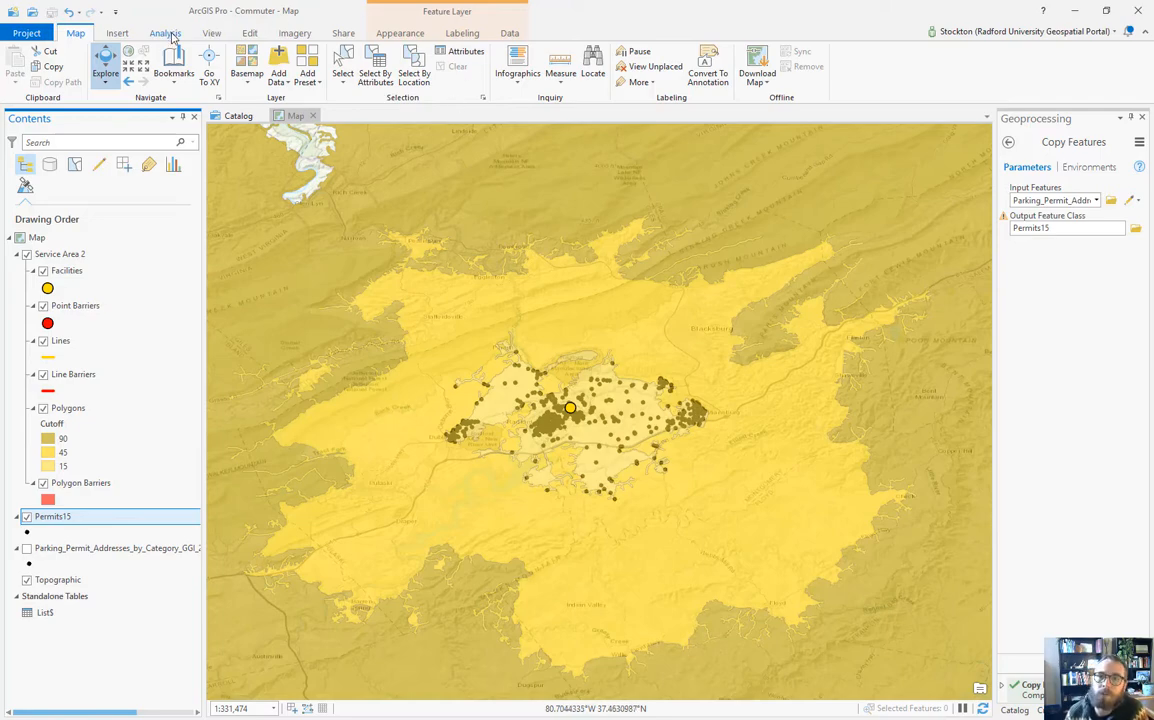
# Step: Add an Origin-Destination Cost Matrix layer from the Analysis tab's Network Analysis list
pyautogui.click(160, 33)
pyautogui.click(751, 82)
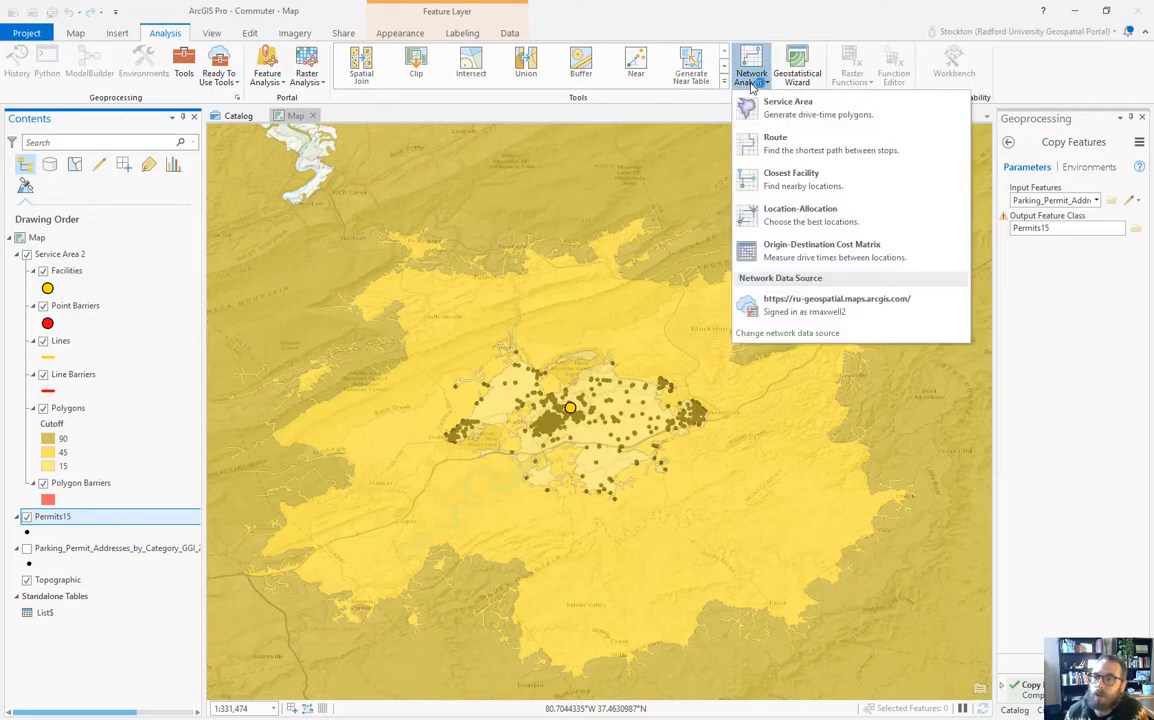
pyautogui.click(812, 254)
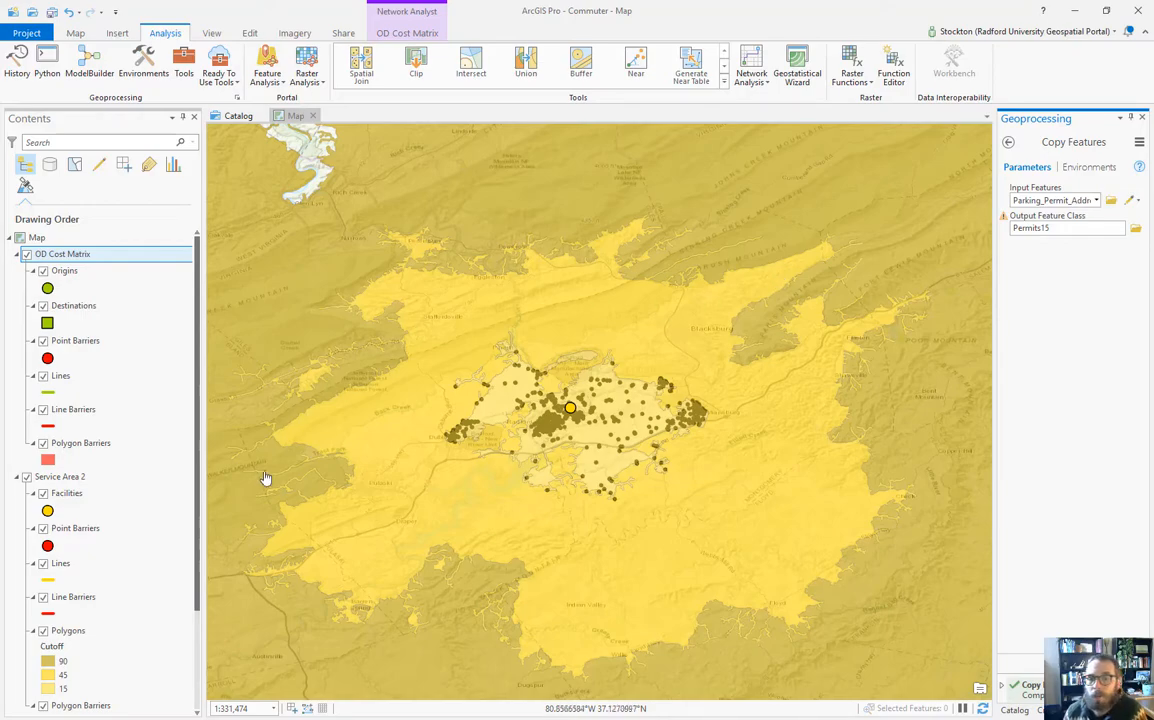
# Step: Hide Service Area 2, zoom in on Radford University, and select the Origins sublayer
pyautogui.click(27, 477)
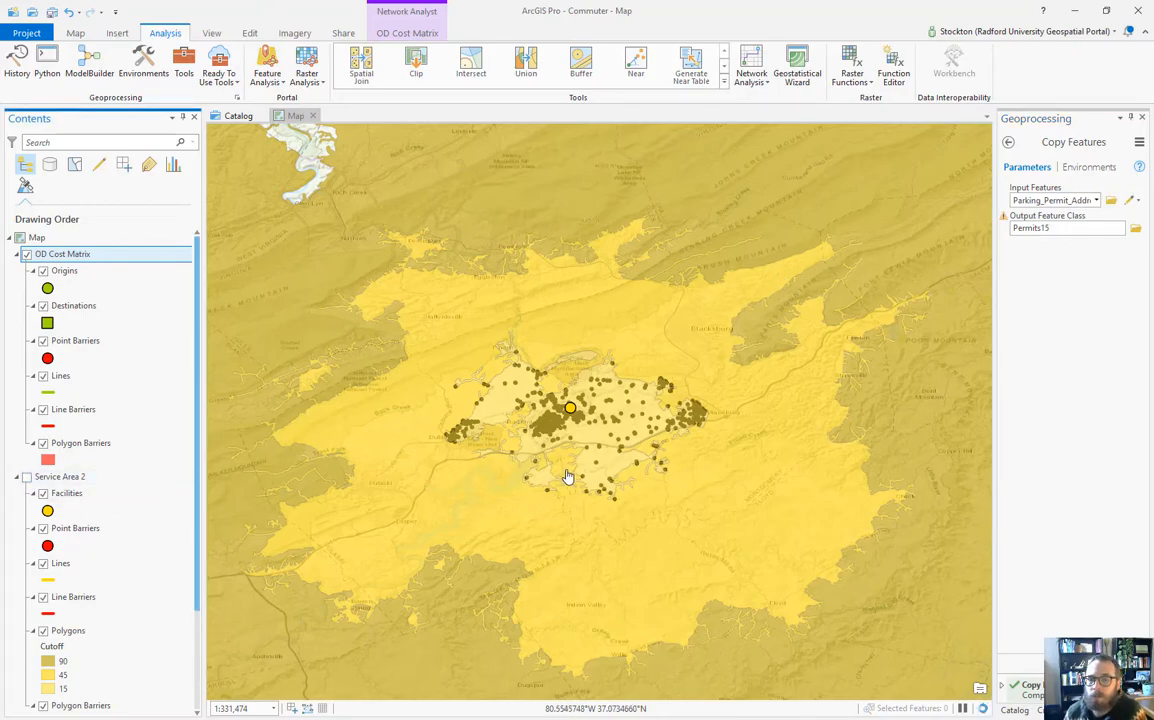
pyautogui.scroll(3, 565, 398)
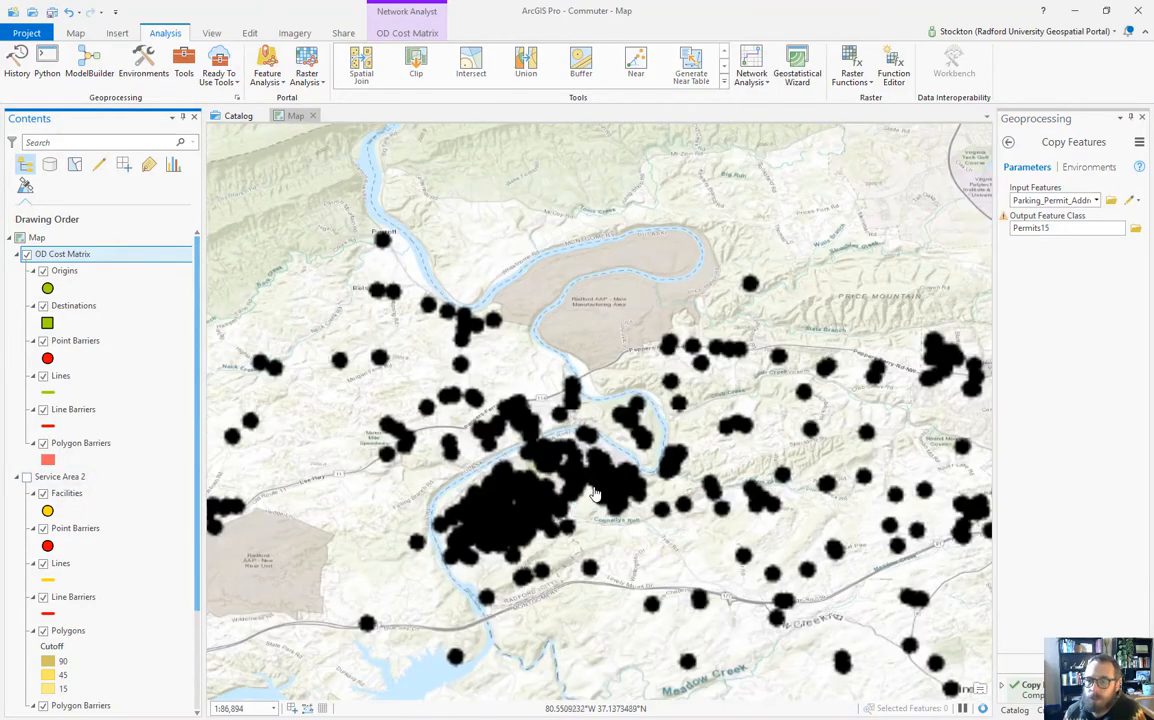
pyautogui.scroll(5, 593, 480)
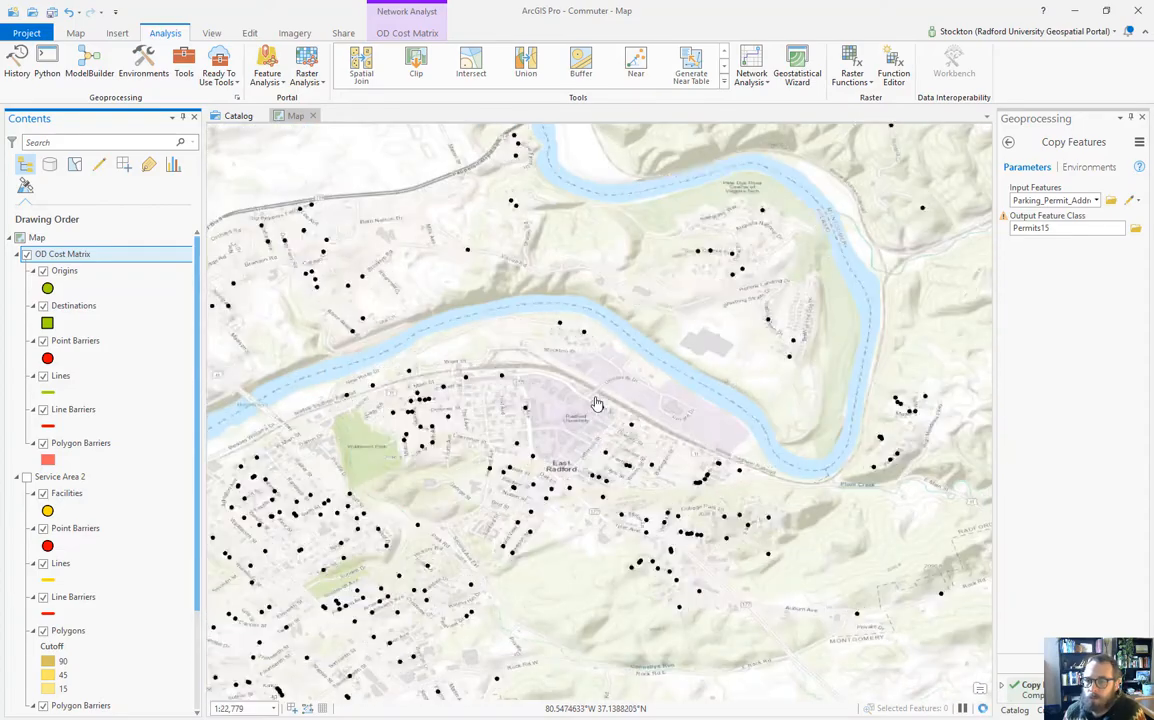
pyautogui.scroll(2, 585, 413)
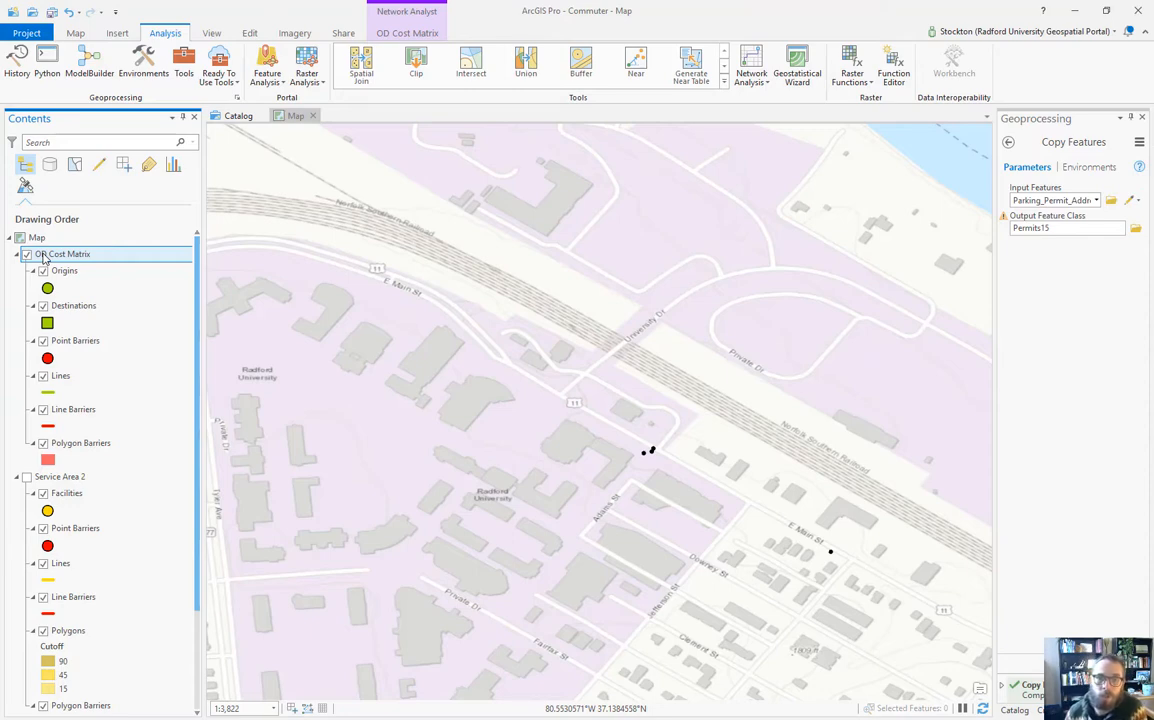
pyautogui.click(66, 272)
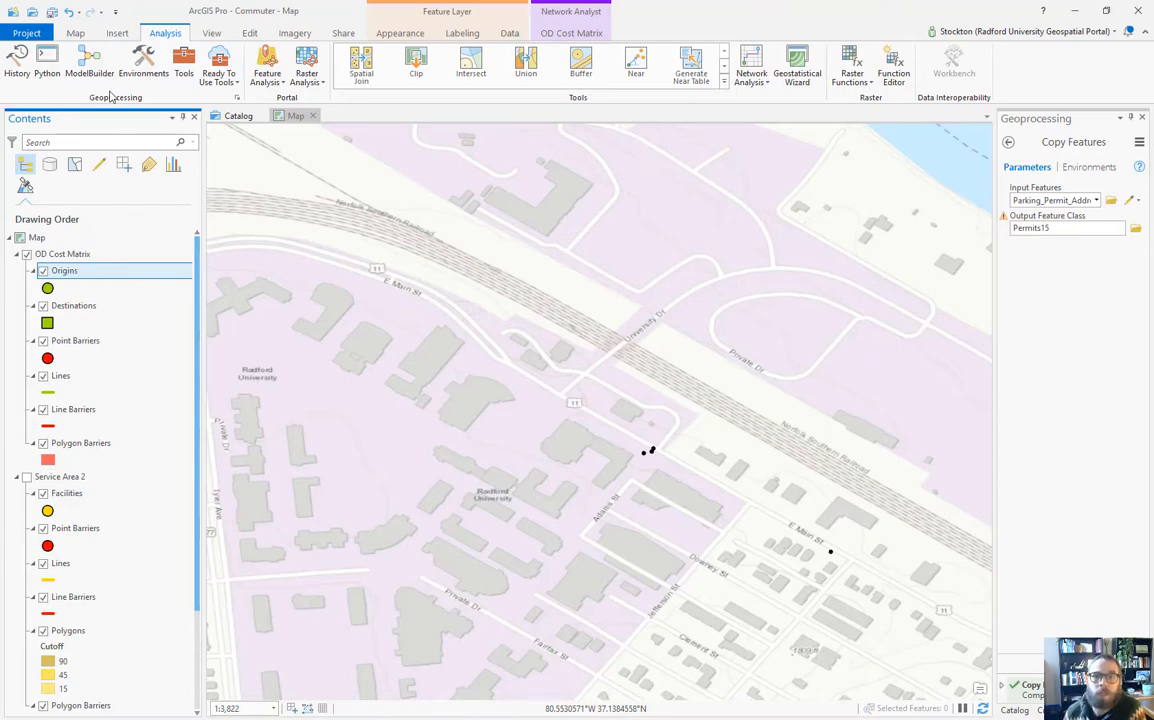
# Step: Place an Origins point on the Radford University campus and save all edits
pyautogui.click(250, 34)
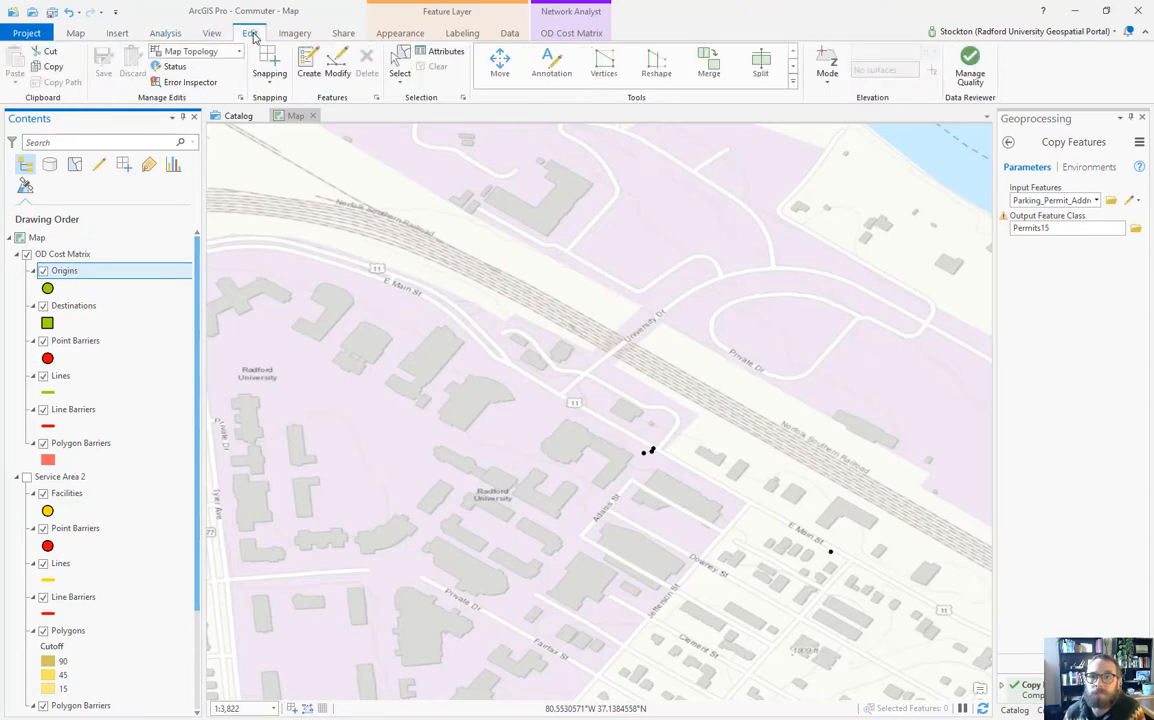
pyautogui.click(307, 65)
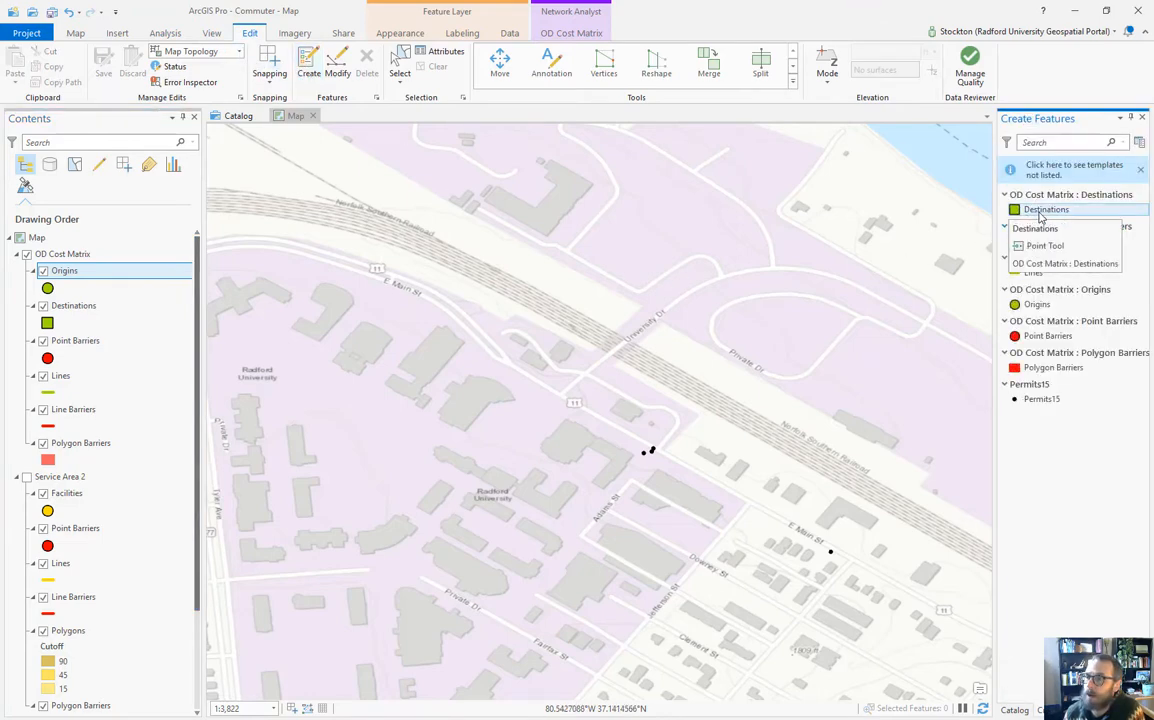
pyautogui.click(1030, 308)
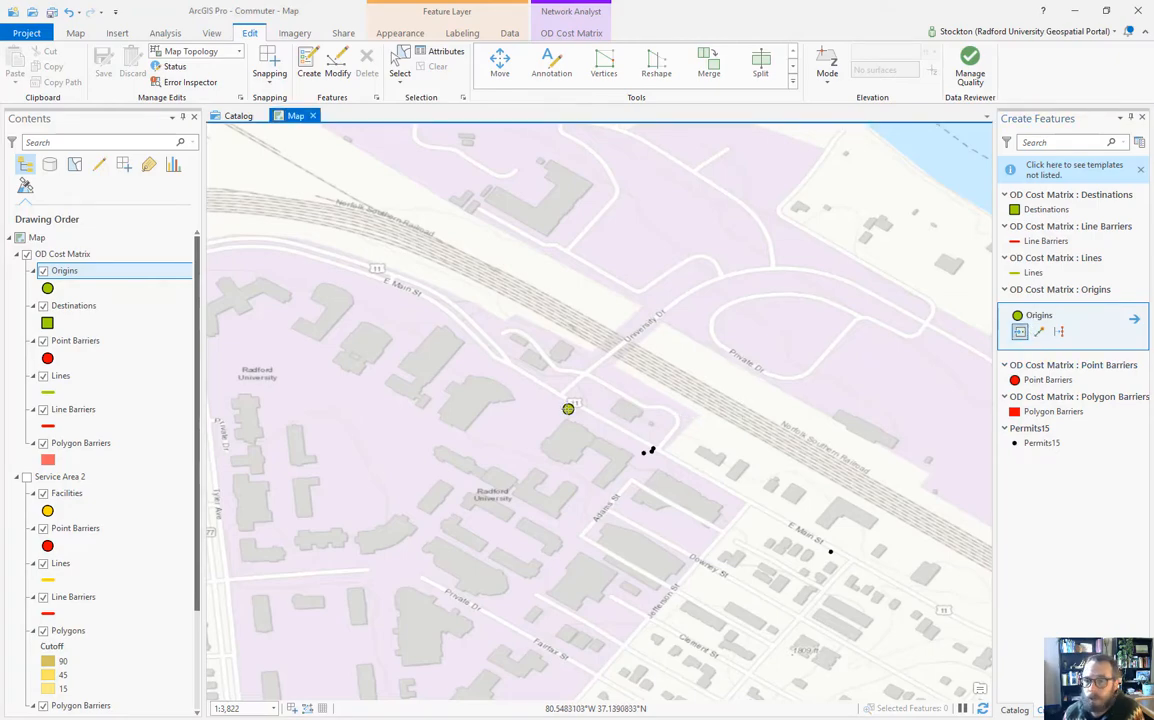
pyautogui.click(518, 479)
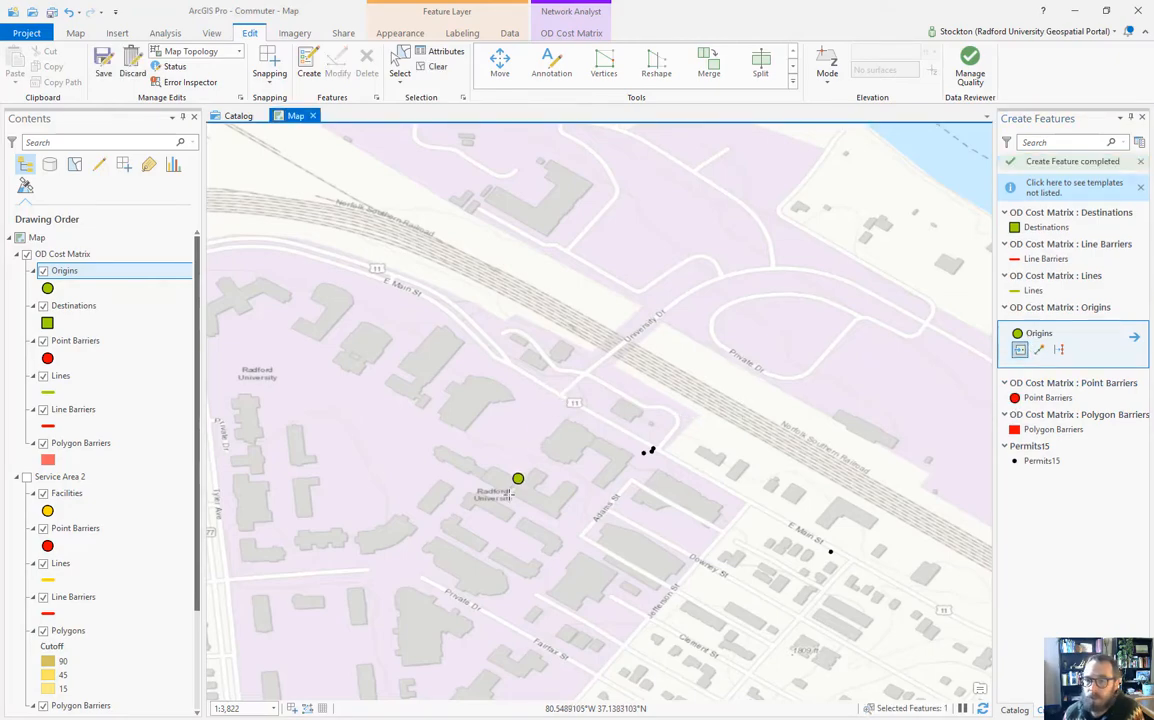
pyautogui.click(103, 72)
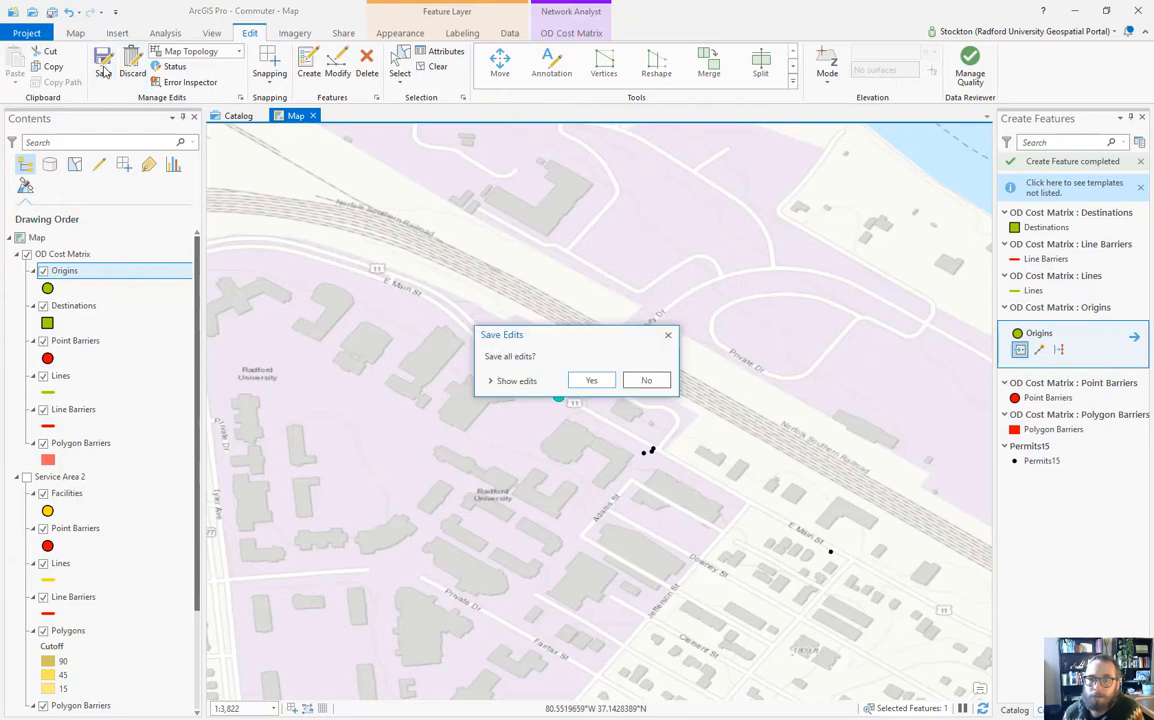
pyautogui.click(579, 380)
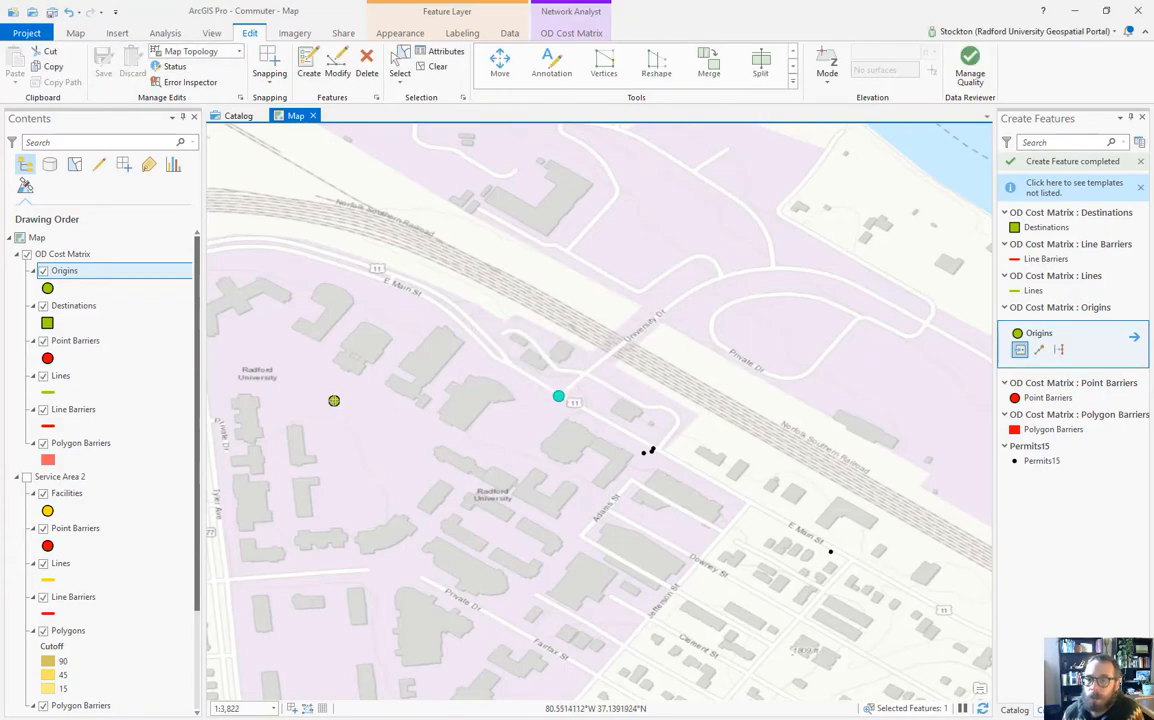
# Step: Clear the selection, return to the Explore tool, and zoom out on the map
pyautogui.click(430, 66)
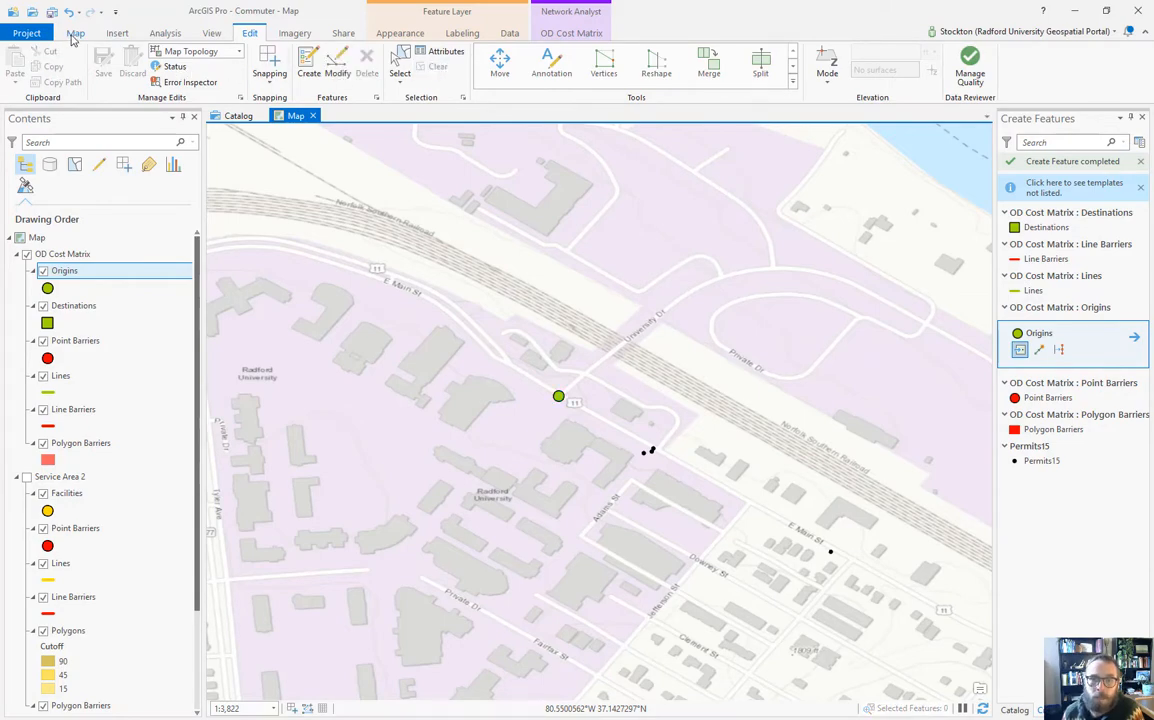
pyautogui.click(74, 34)
pyautogui.click(104, 64)
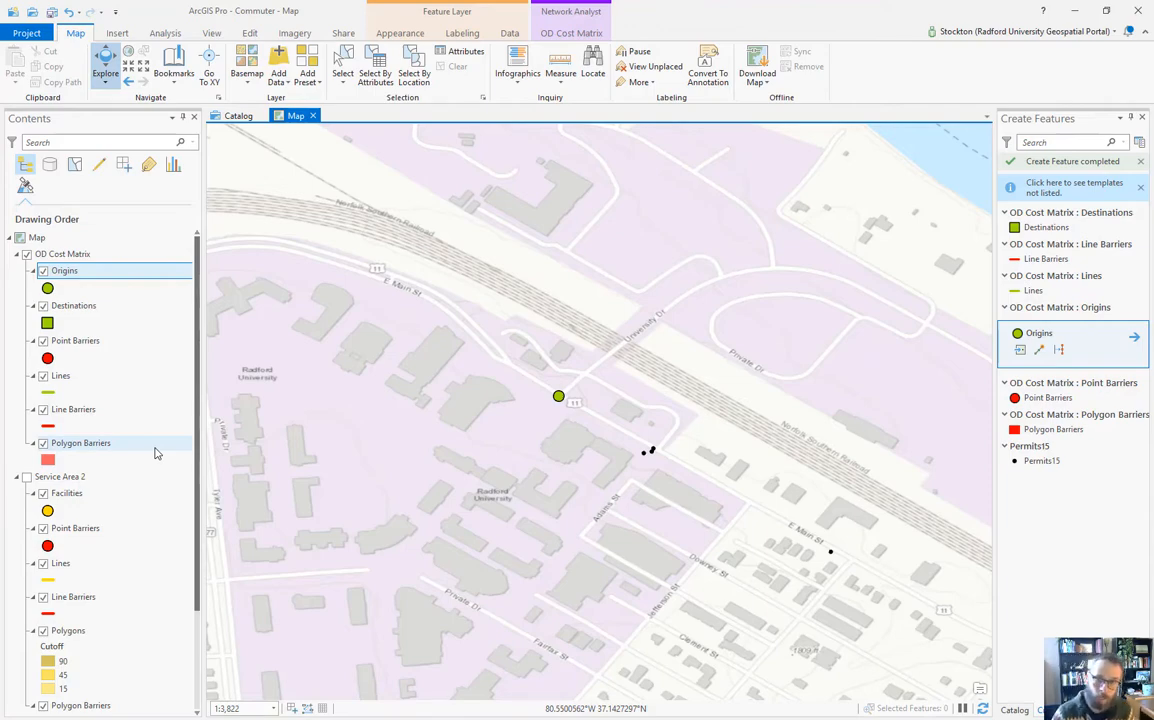
pyautogui.scroll(-5, 554, 400)
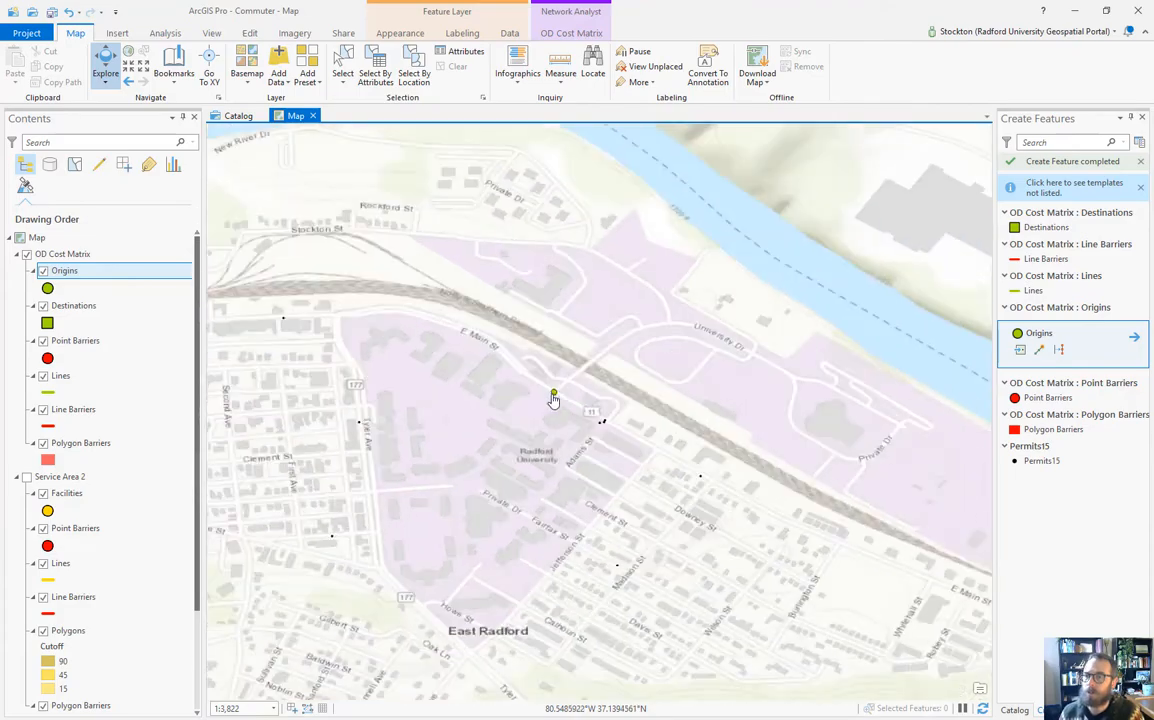
pyautogui.scroll(-5, 554, 400)
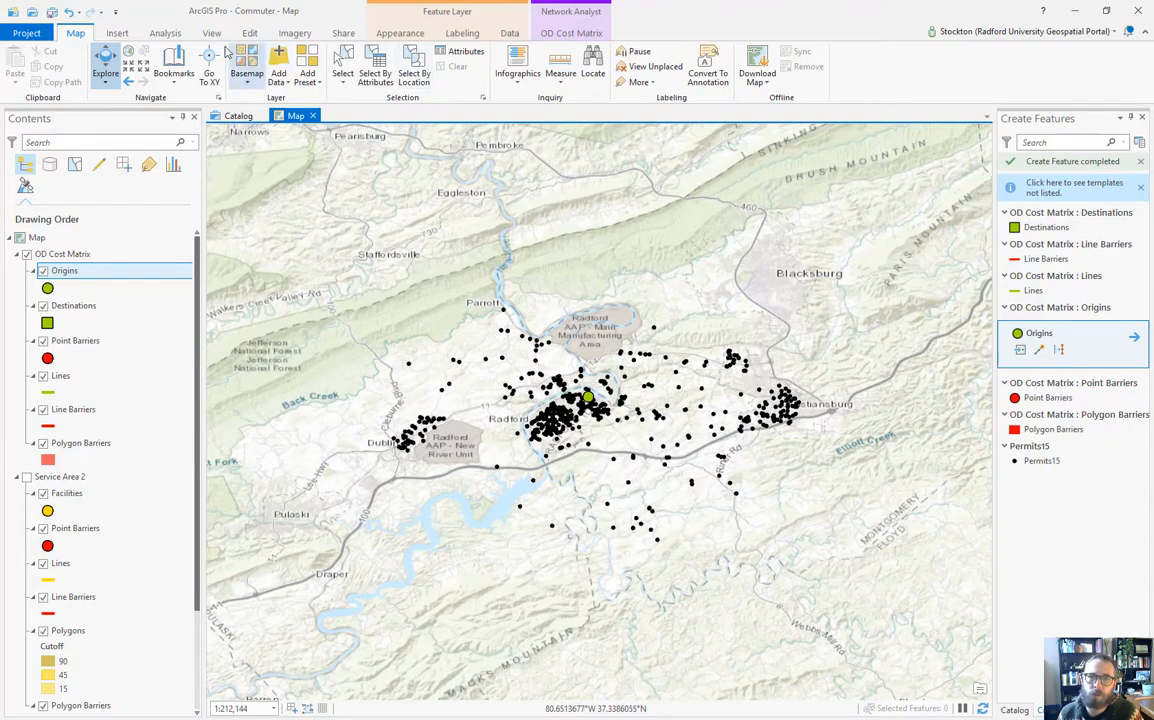
# Step: Find and open the Add Locations geoprocessing tool by searching 'ad'
pyautogui.click(165, 33)
pyautogui.click(184, 58)
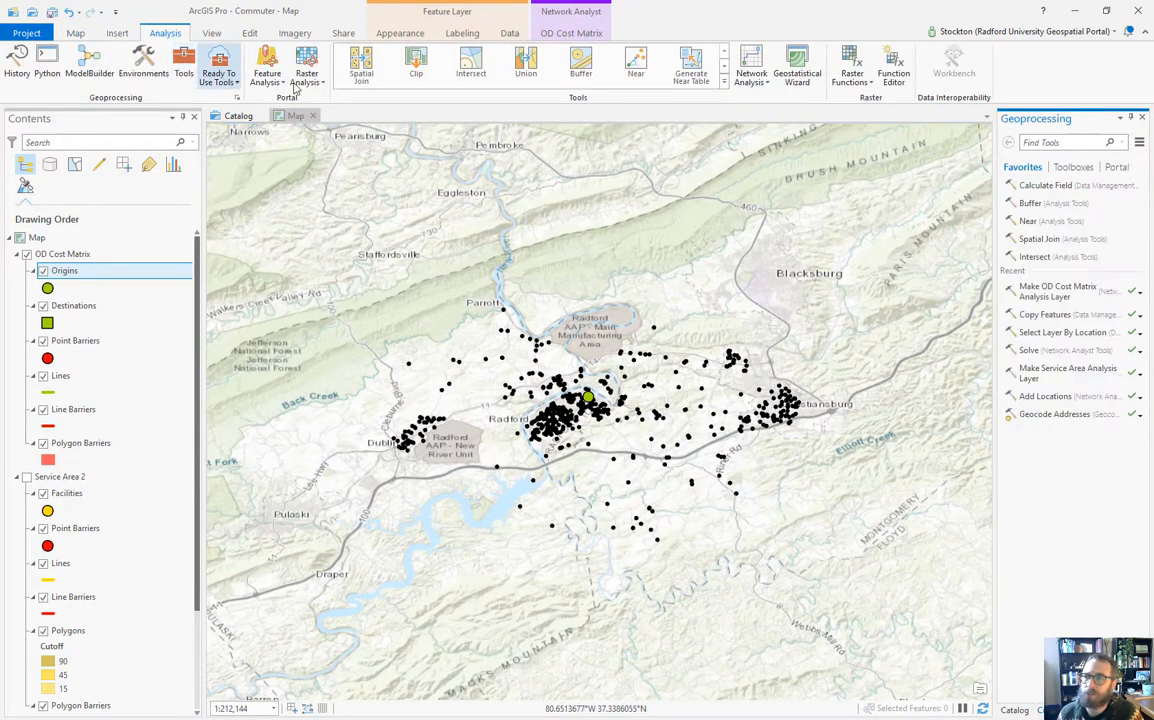
pyautogui.click(1038, 143)
pyautogui.write('add locations')
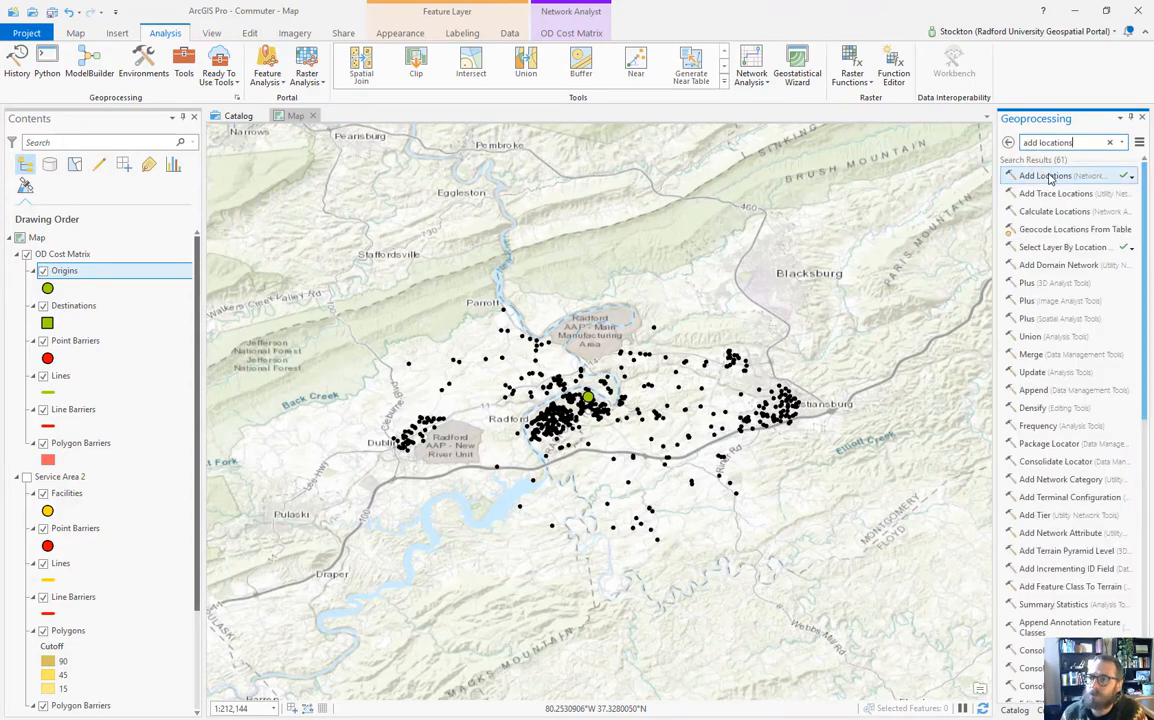
pyautogui.click(1046, 176)
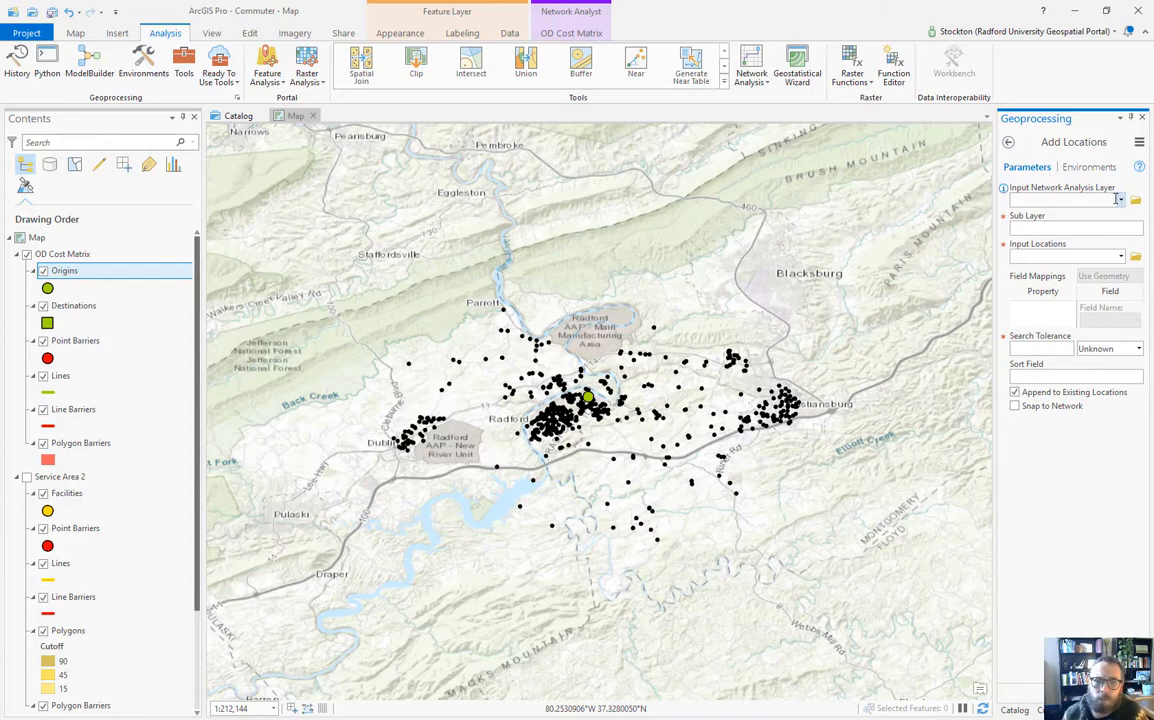
# Step: Set Add Locations to load Permits15 into the OD Cost Matrix Destinations sublayer
pyautogui.click(1119, 202)
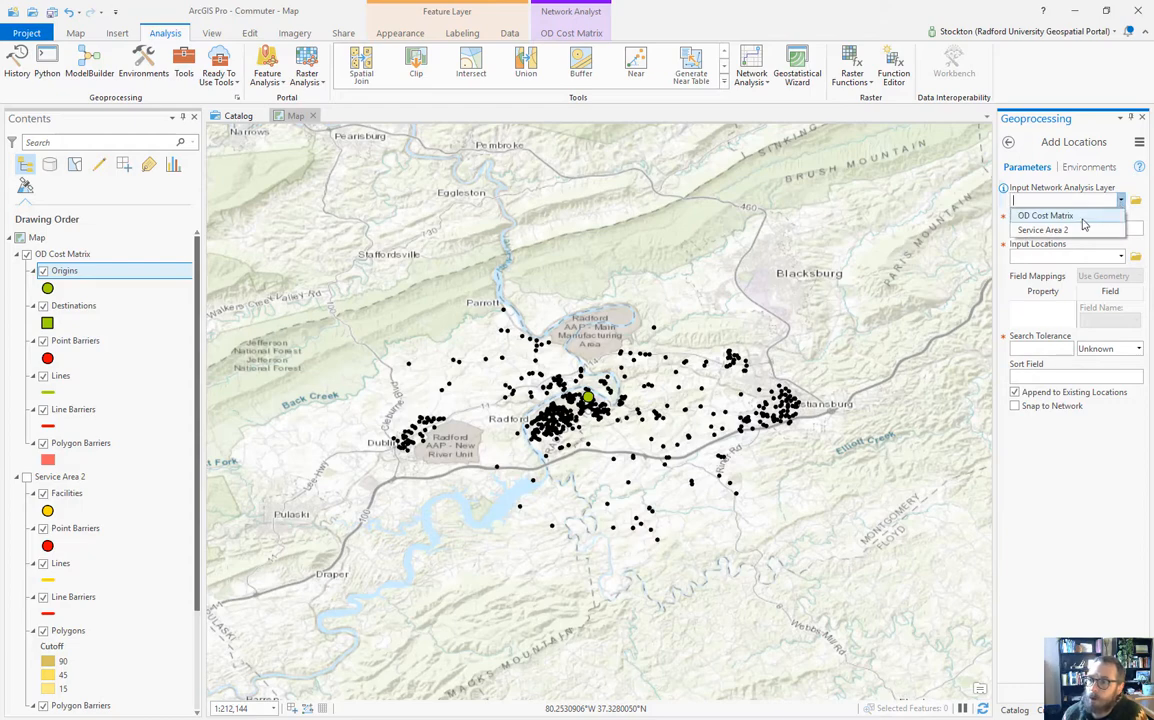
pyautogui.click(1082, 218)
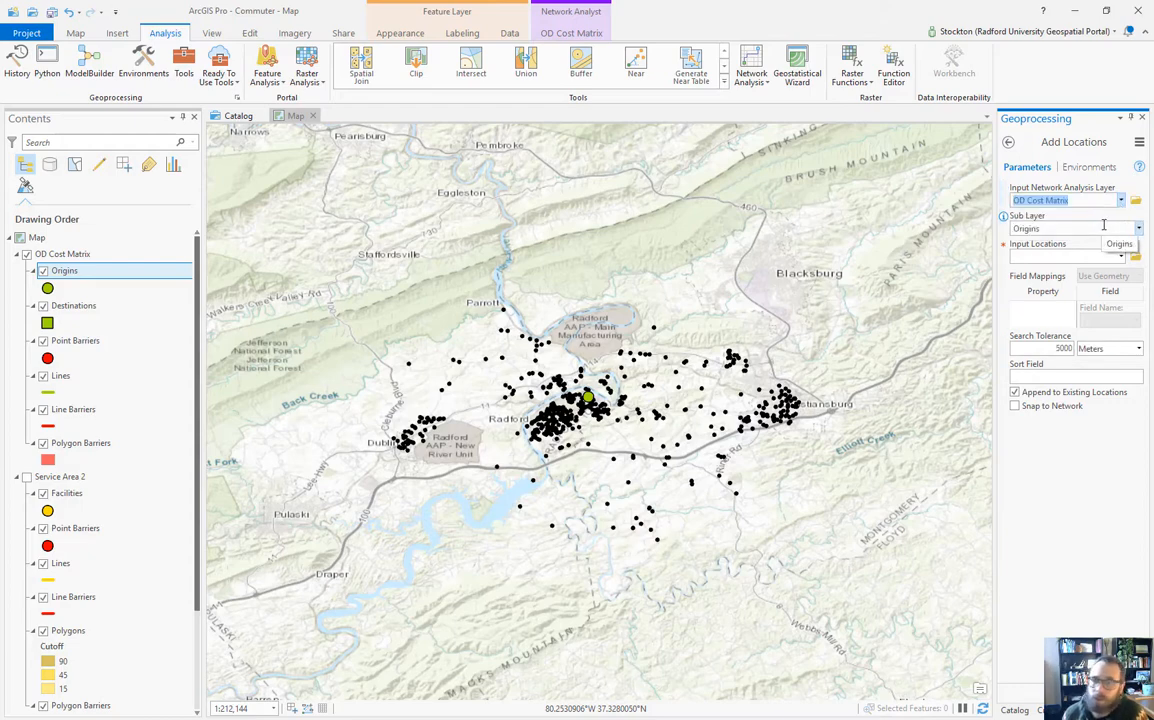
pyautogui.click(1127, 228)
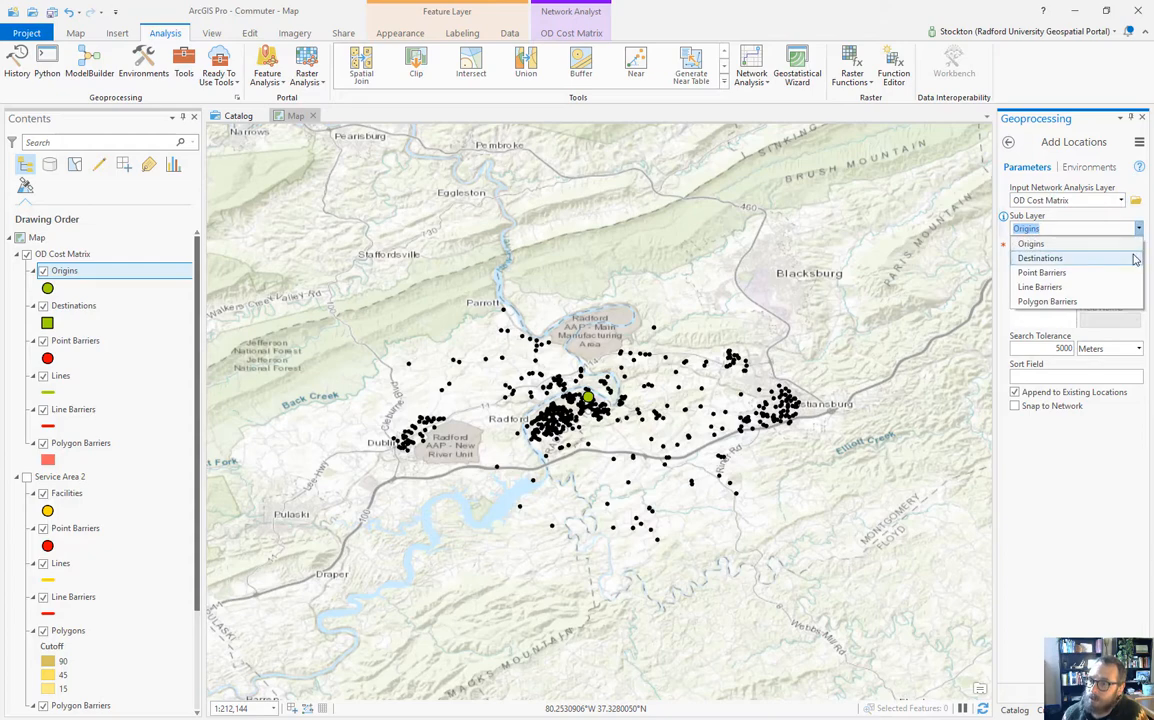
pyautogui.click(1130, 257)
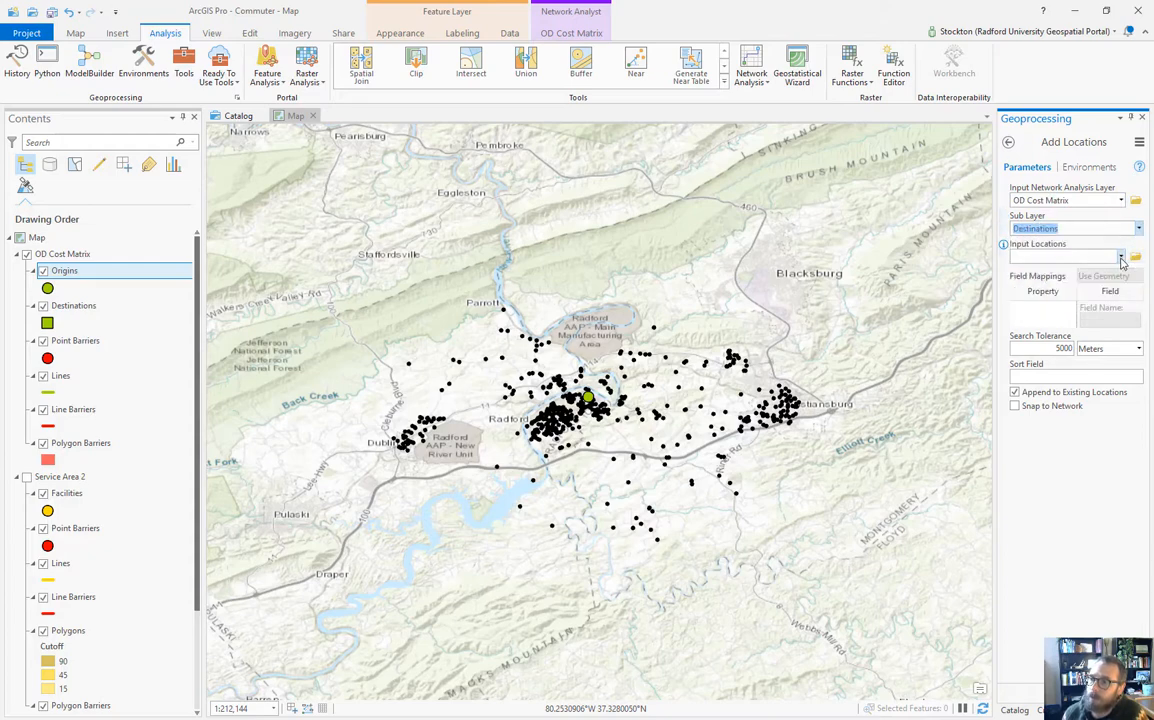
pyautogui.click(1122, 259)
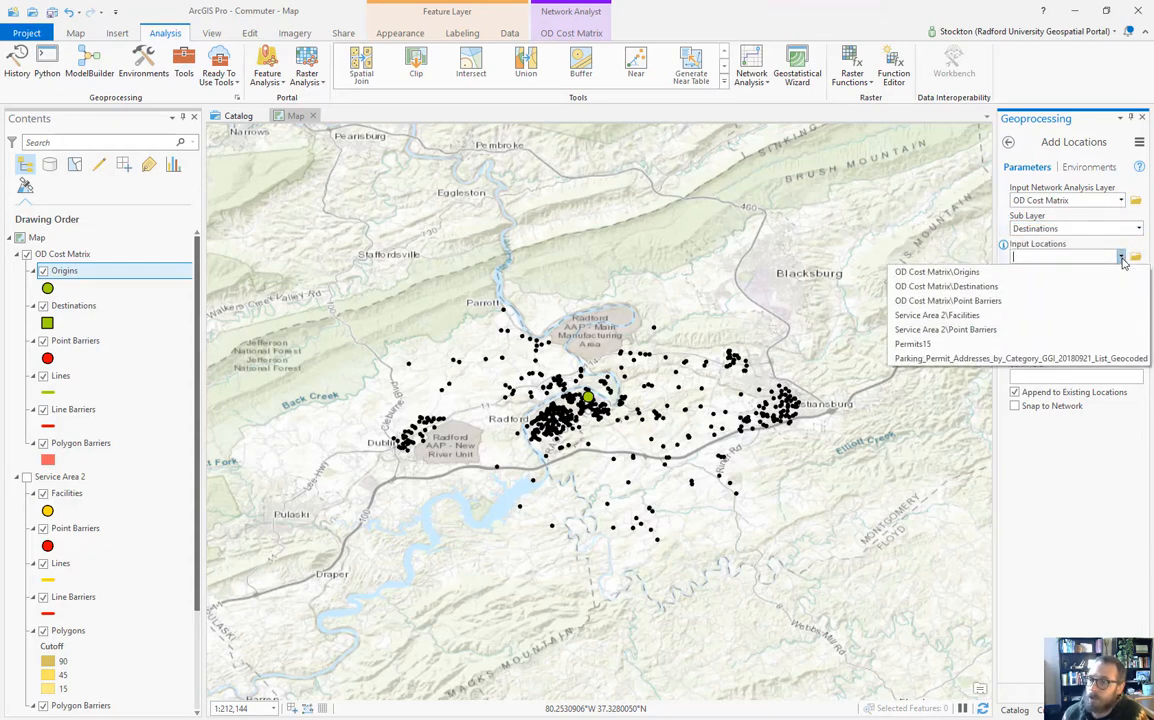
pyautogui.click(959, 345)
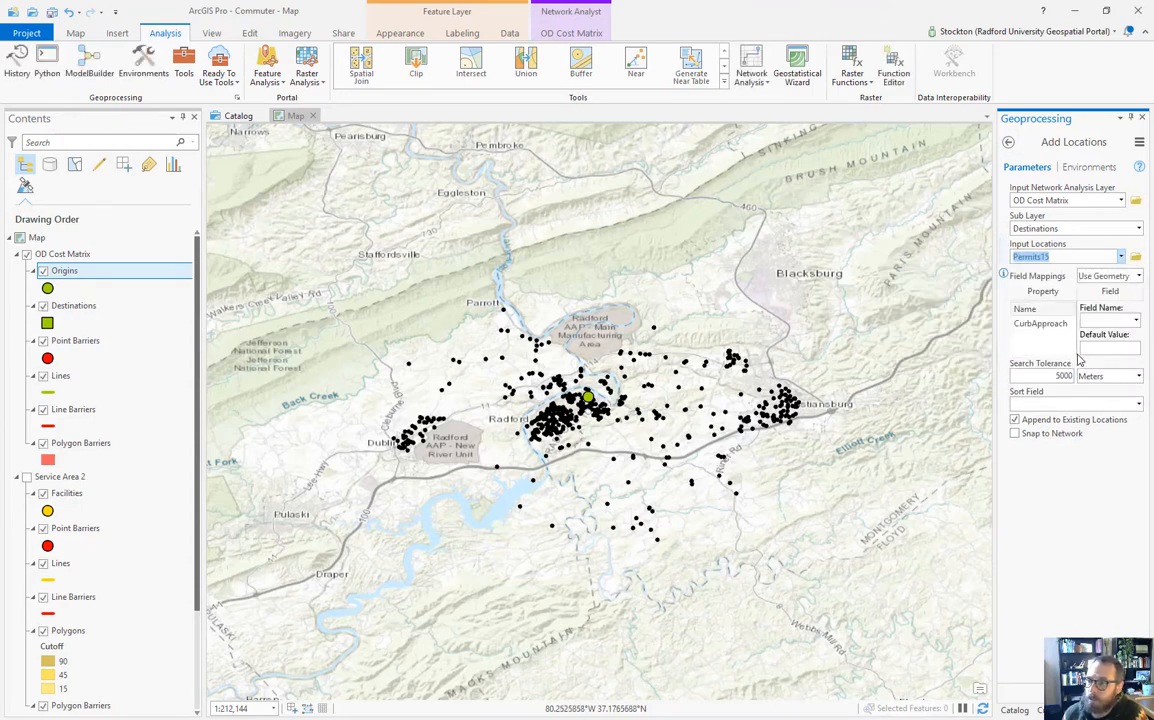
# Step: Enable network snapping, adjust the snap offset, run Add Locations, and confirm 644 of 644 located
pyautogui.click(1015, 434)
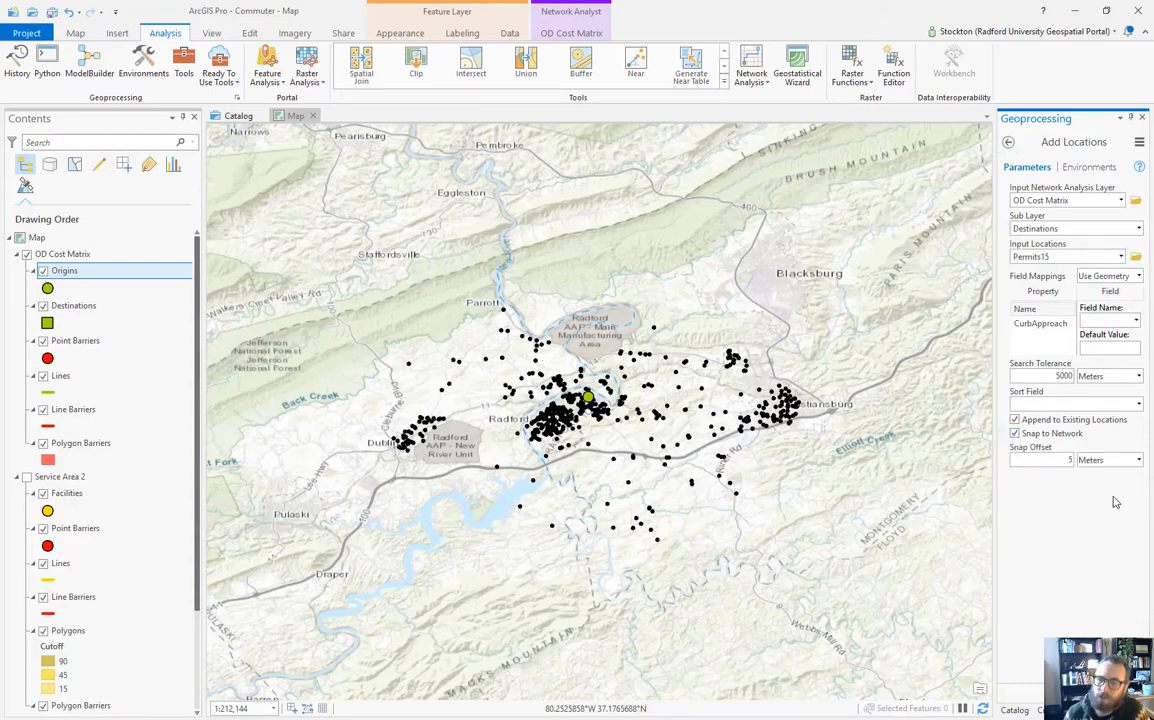
pyautogui.doubleClick(1070, 460)
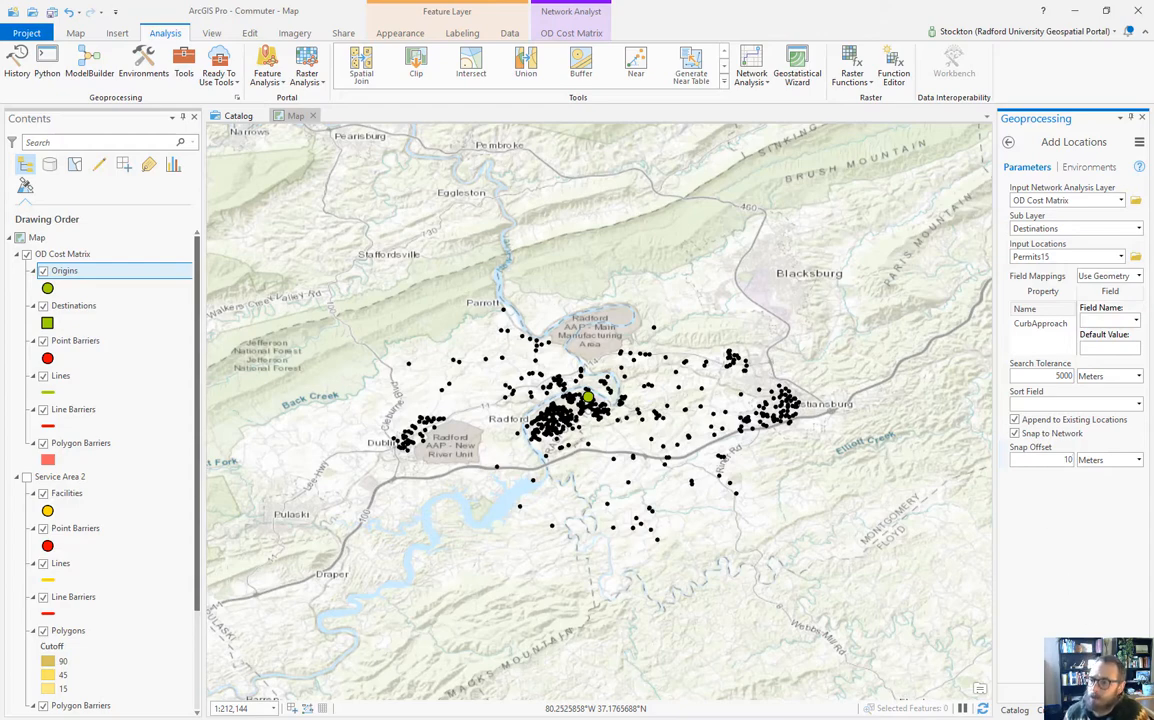
pyautogui.click(1121, 692)
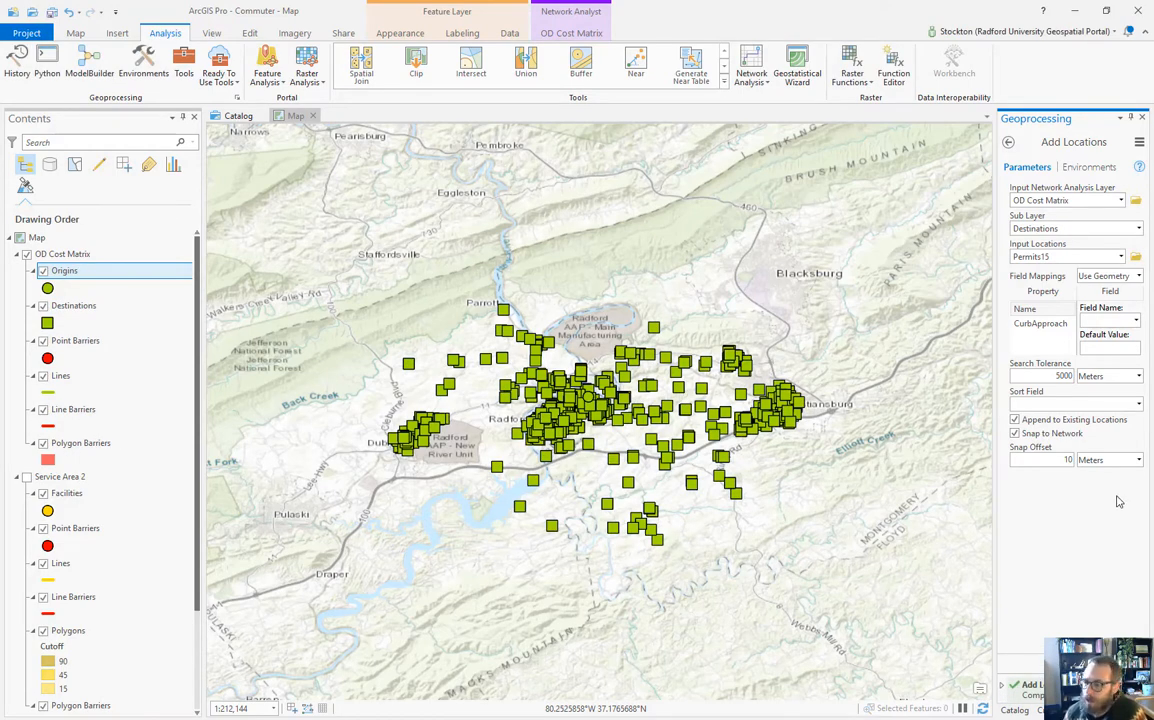
pyautogui.click(1005, 688)
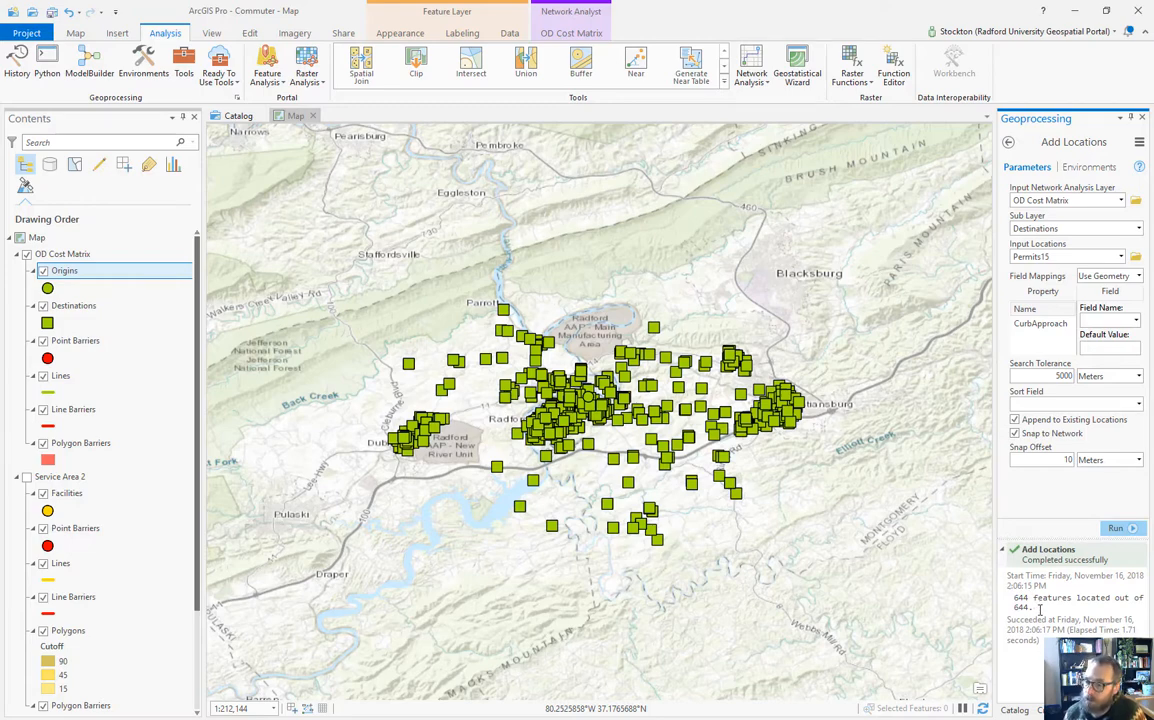
pyautogui.click(1005, 553)
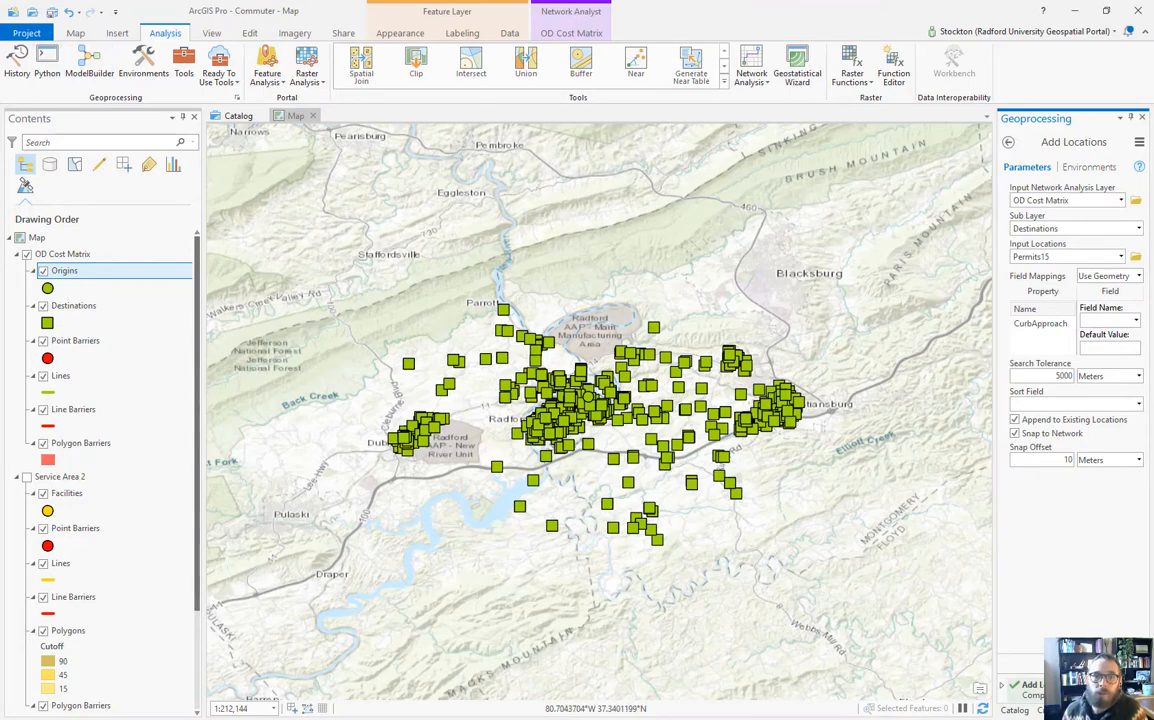
# Step: Save the project, then set the travel mode to Driving Distance with no destination limit
pyautogui.click(51, 11)
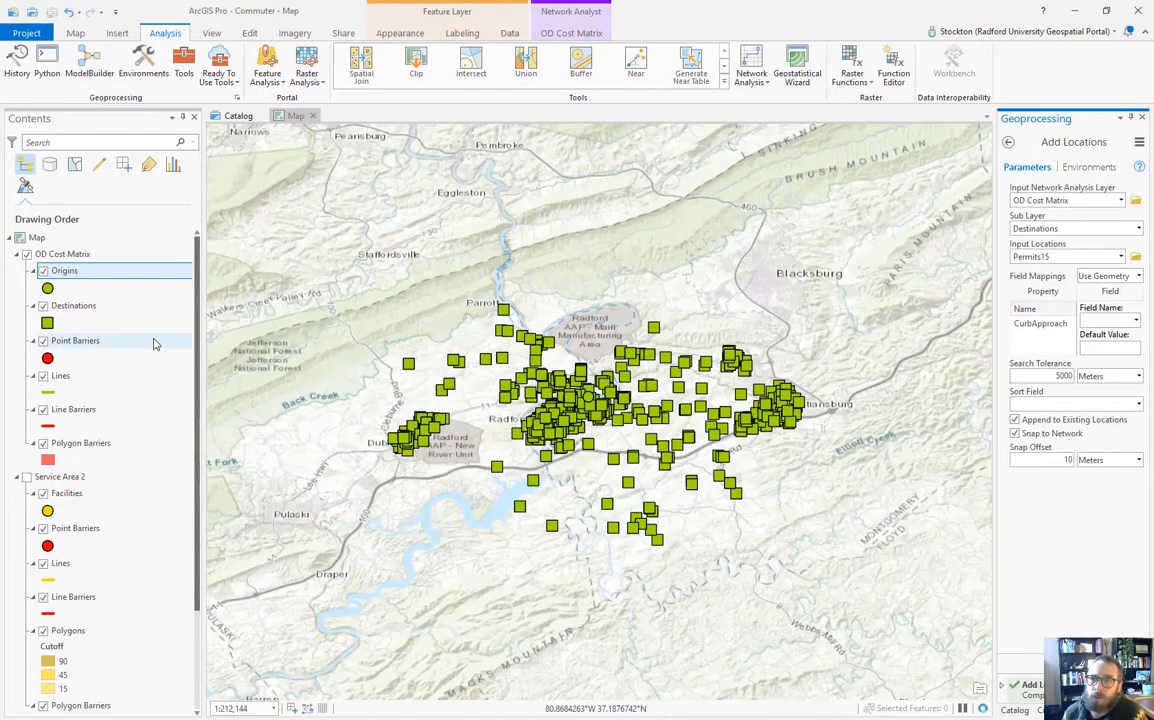
pyautogui.click(578, 34)
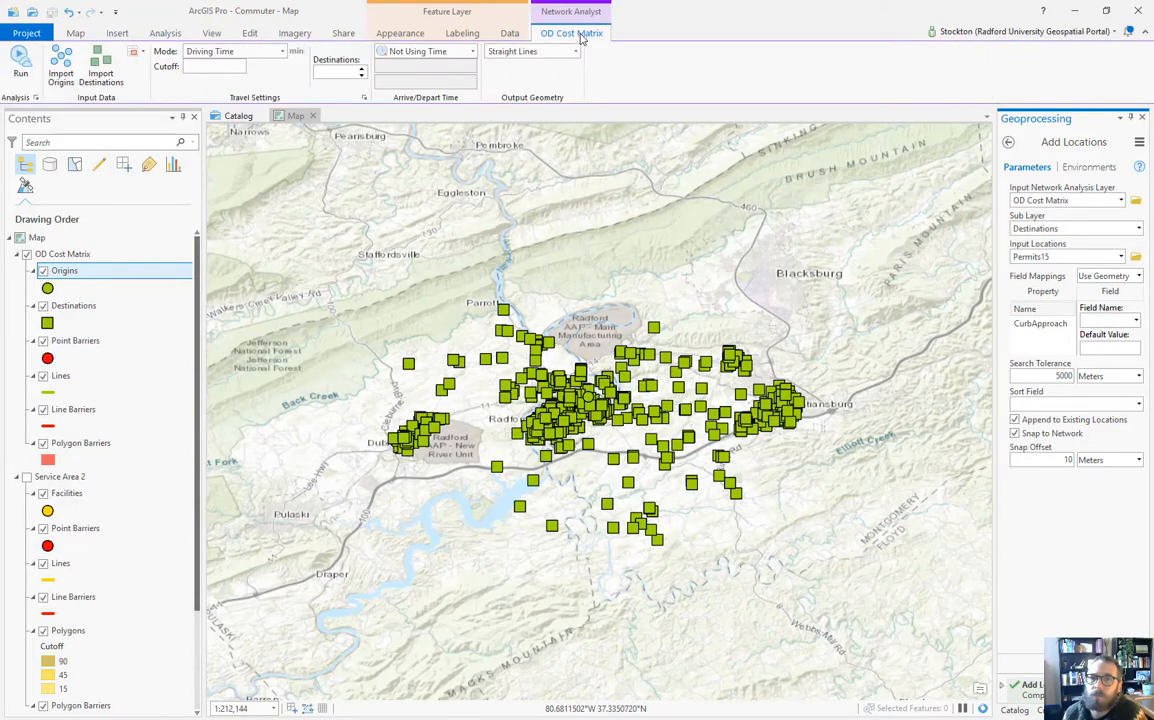
pyautogui.click(282, 53)
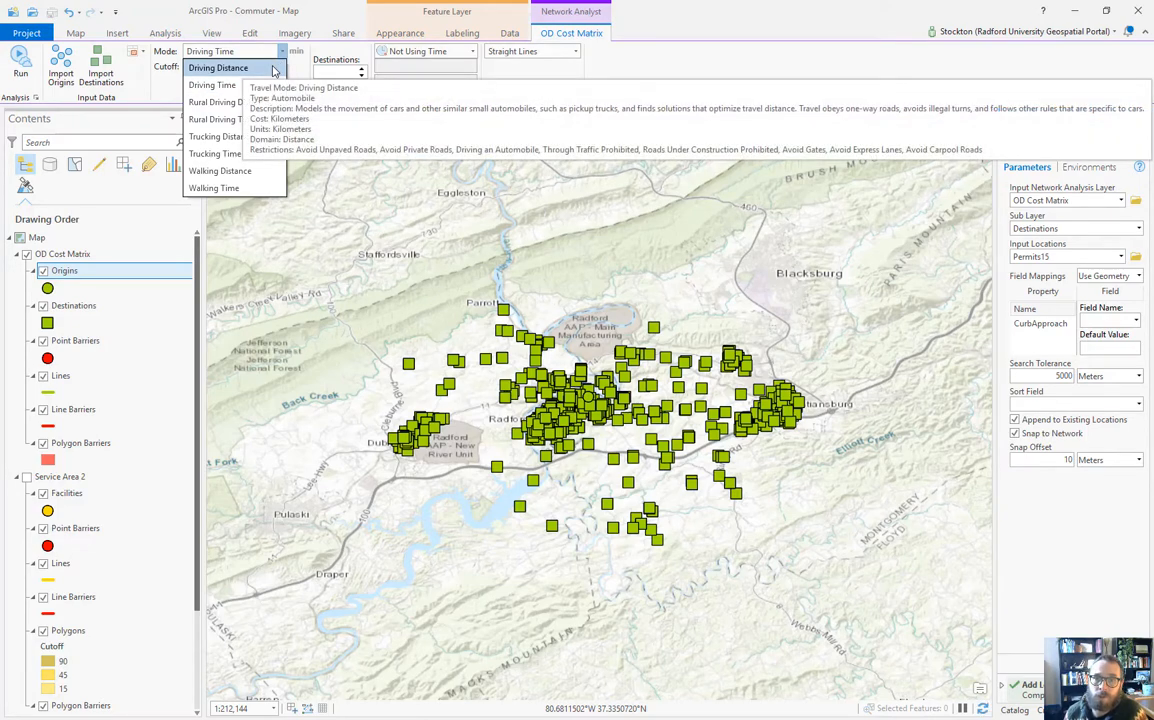
pyautogui.click(219, 68)
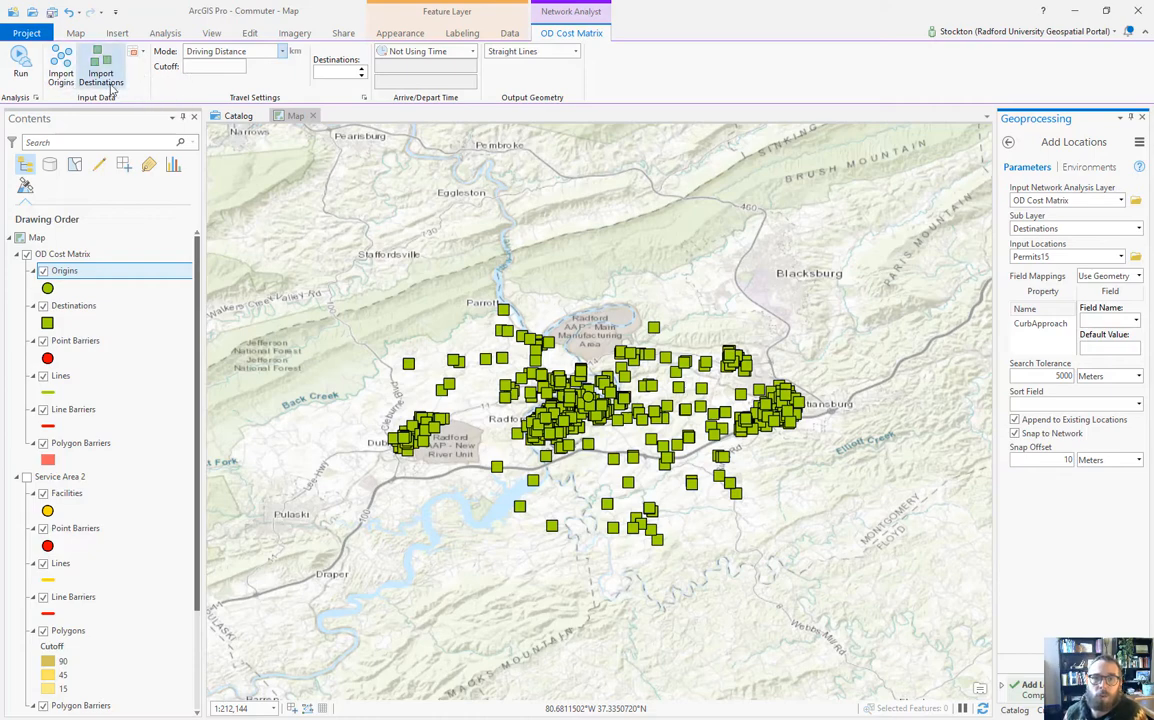
pyautogui.click(362, 70)
pyautogui.click(362, 76)
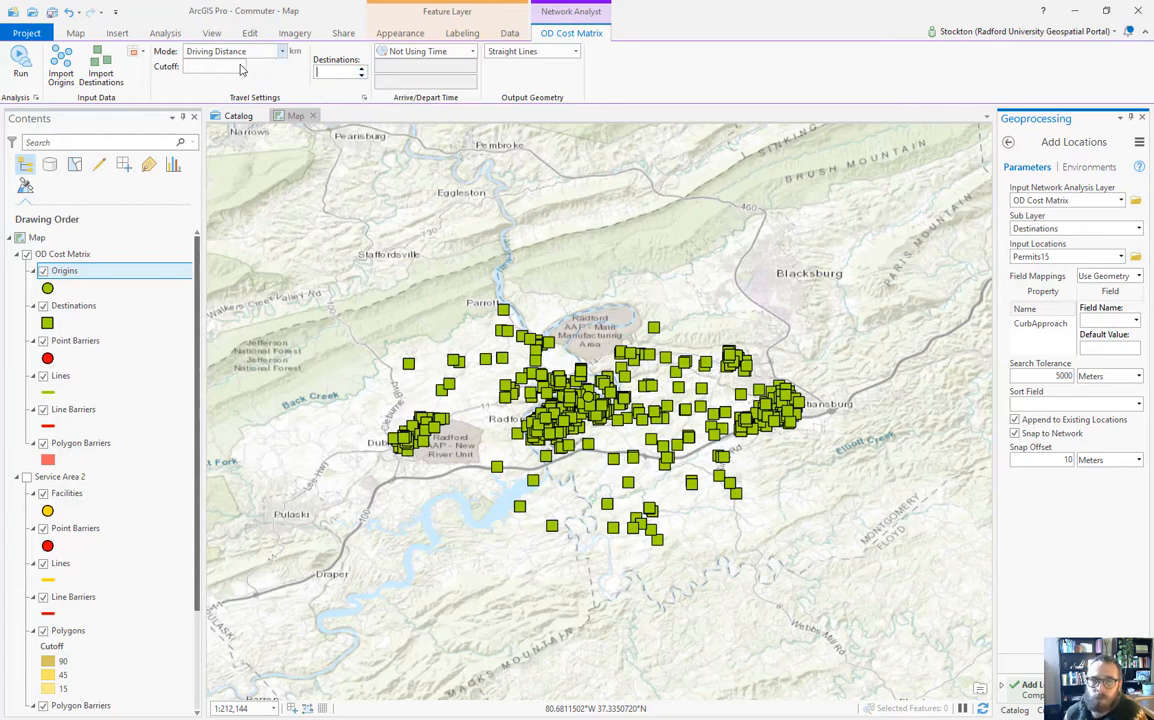
# Step: Run the OD Cost Matrix solve and zoom the map to view all output lines
pyautogui.click(18, 60)
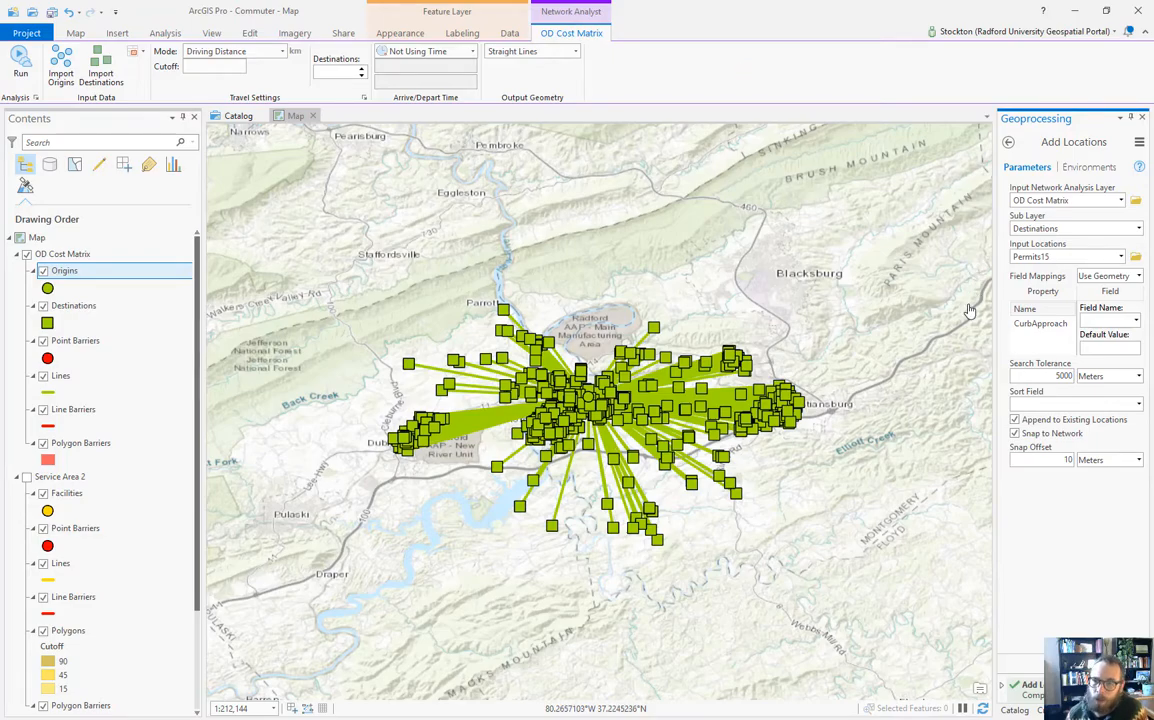
pyautogui.scroll(3, 607, 403)
pyautogui.scroll(-2, 607, 403)
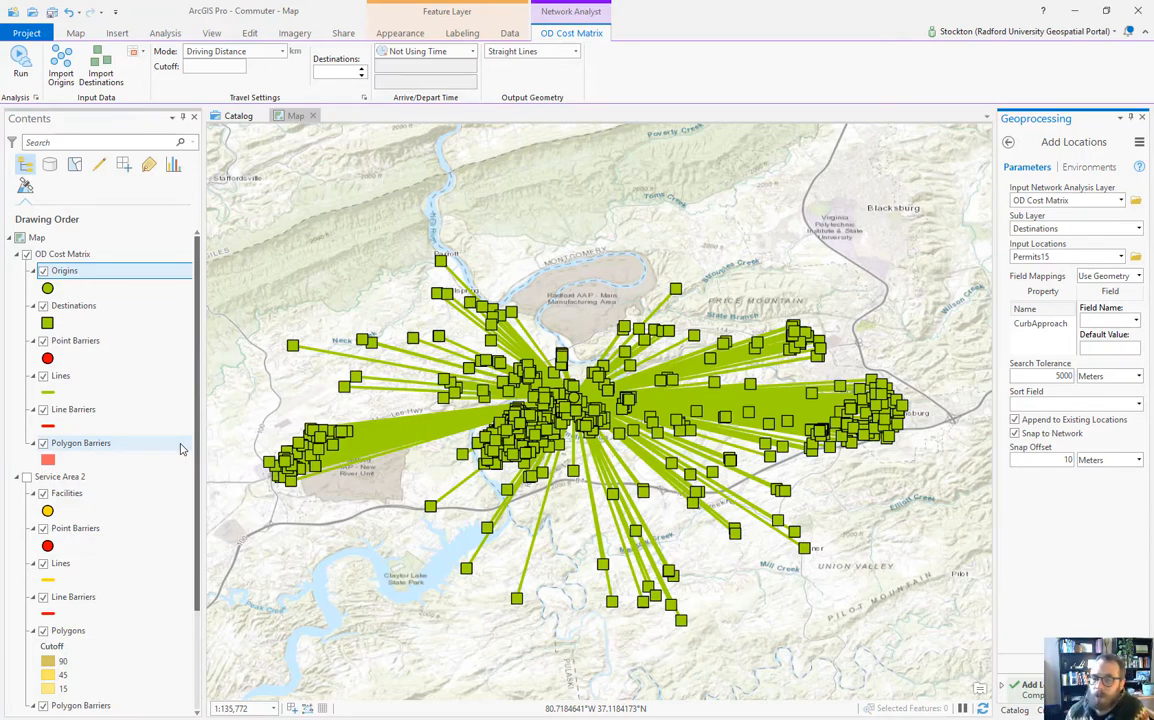
pyautogui.scroll(-3, 127, 458)
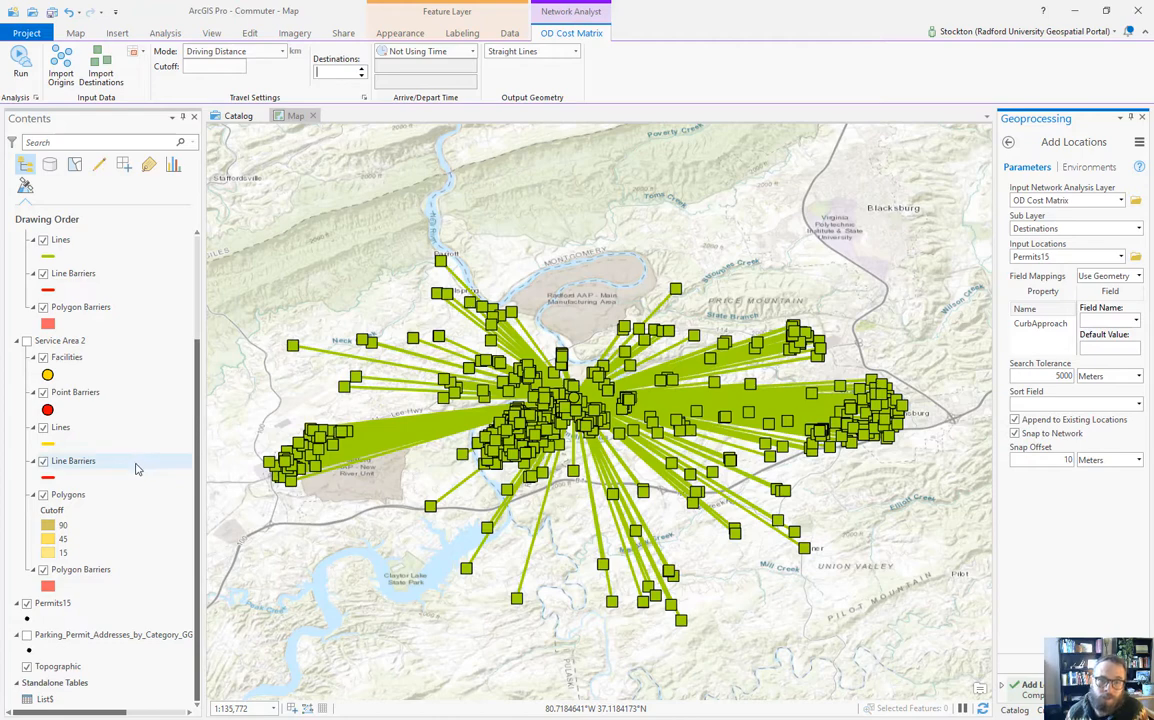
pyautogui.scroll(3, 135, 466)
pyautogui.scroll(1, 136, 469)
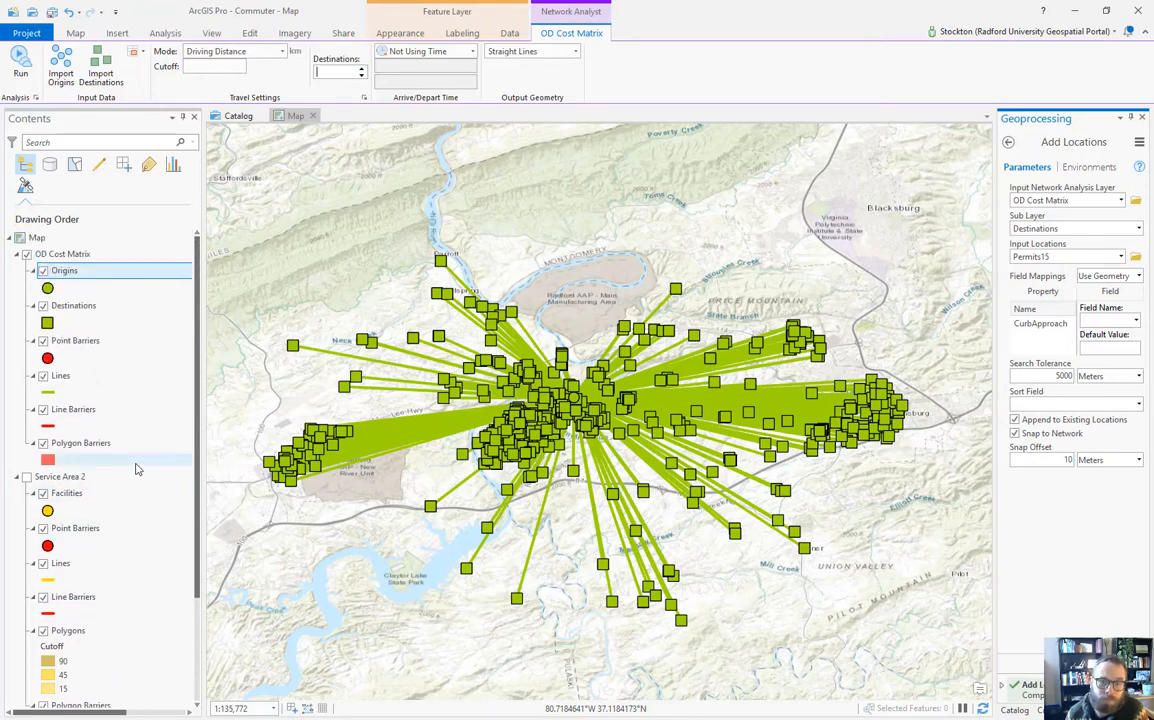
pyautogui.rightClick(84, 313)
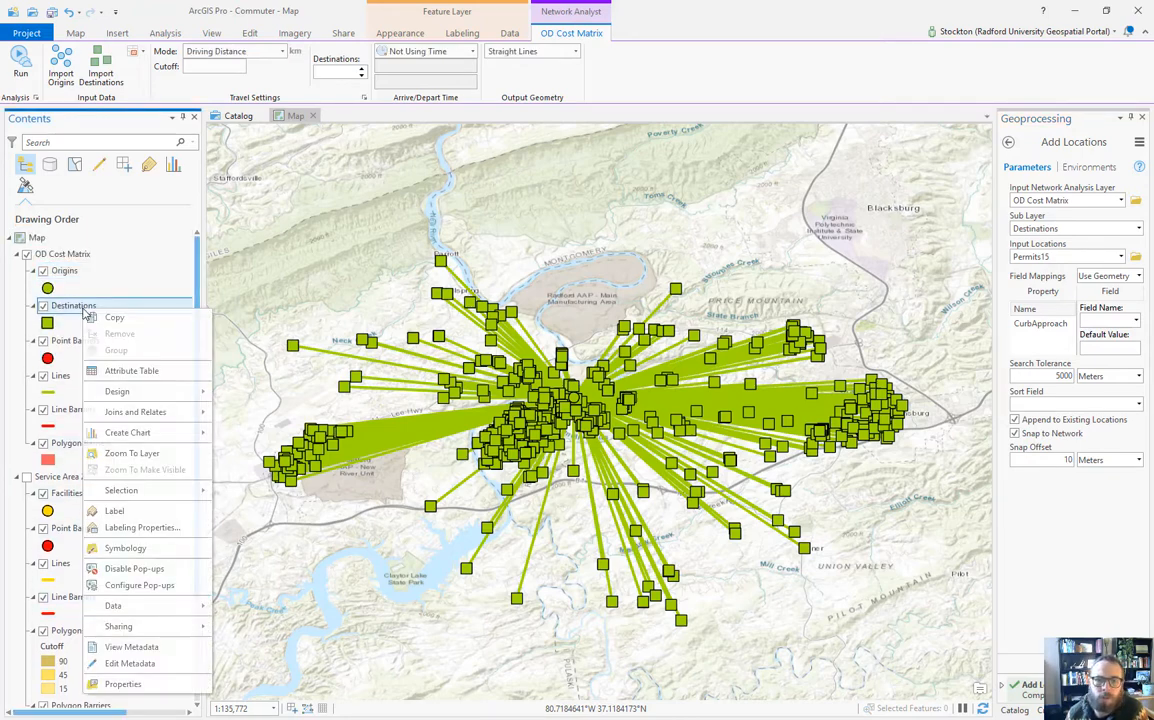
pyautogui.click(118, 372)
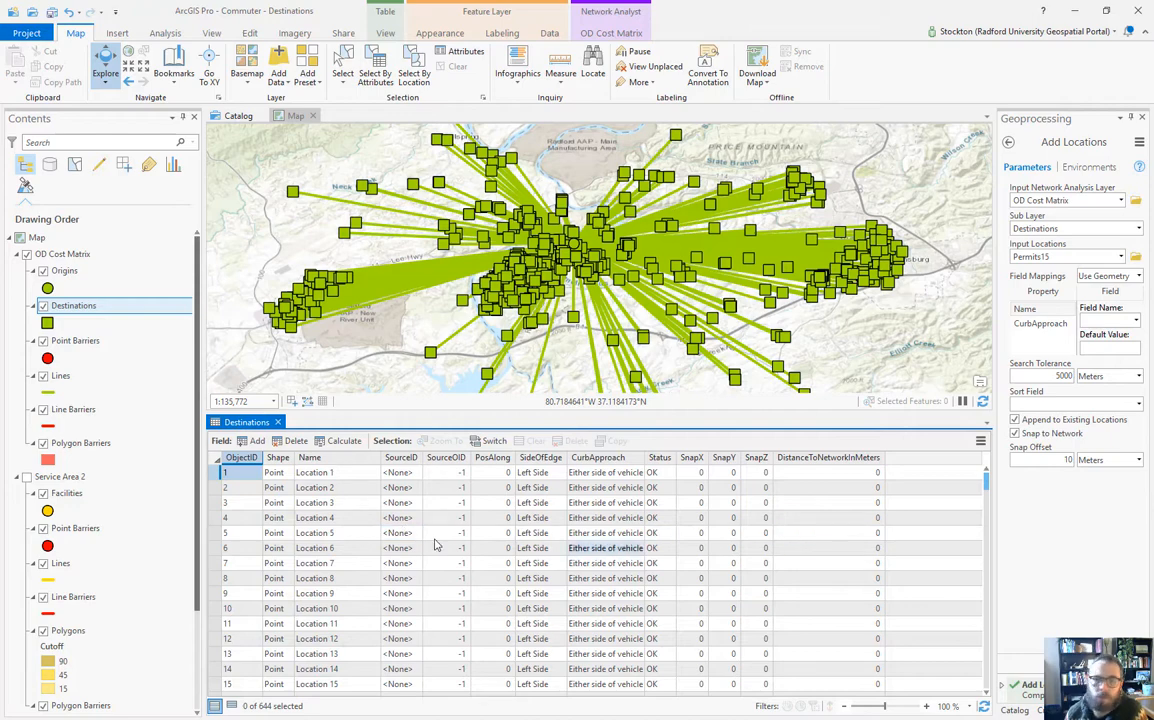
pyautogui.click(279, 423)
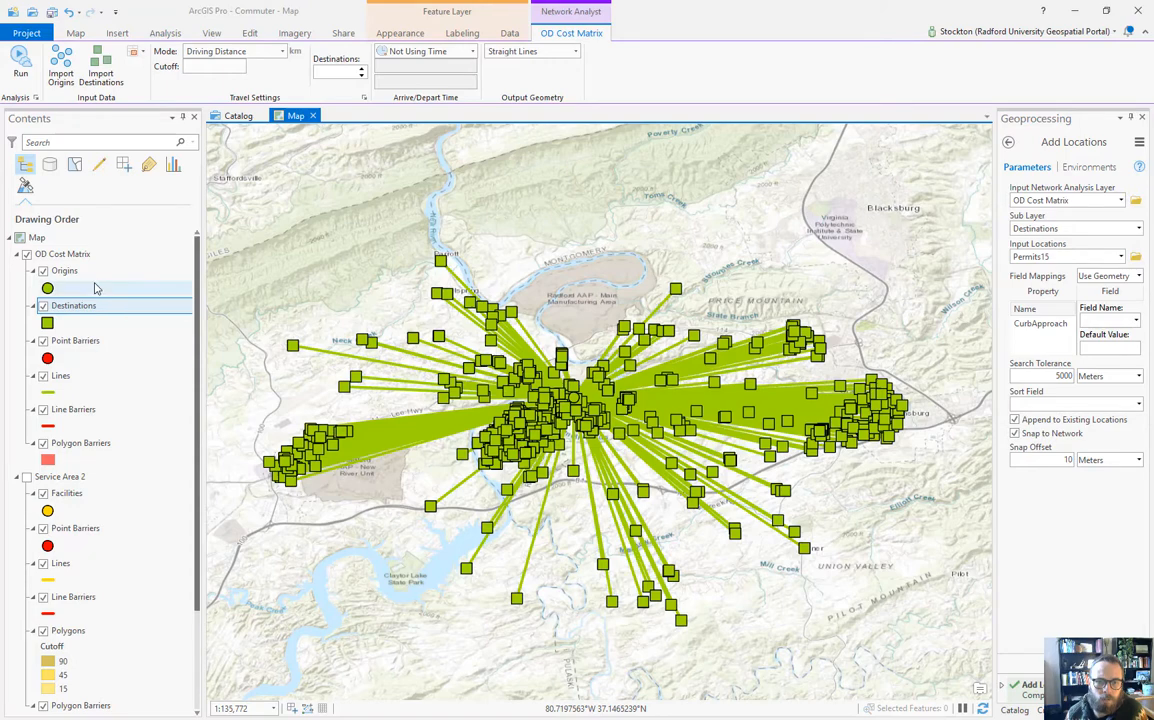
pyautogui.scroll(-3, 100, 386)
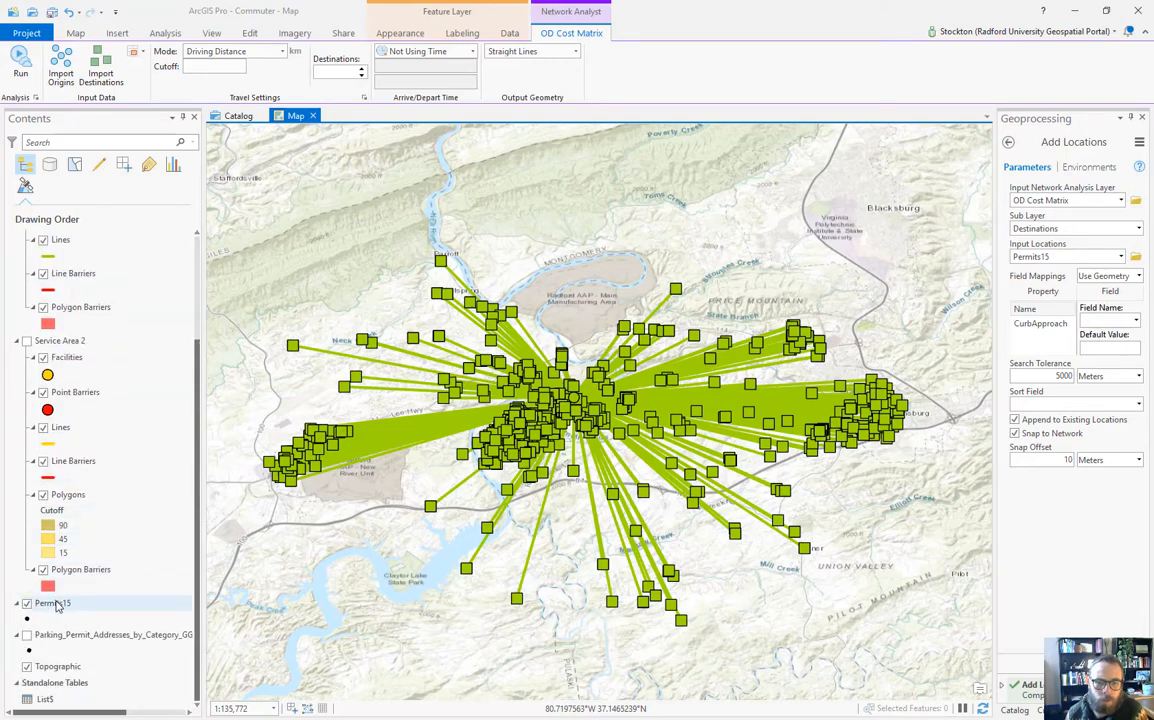
pyautogui.scroll(3, 80, 497)
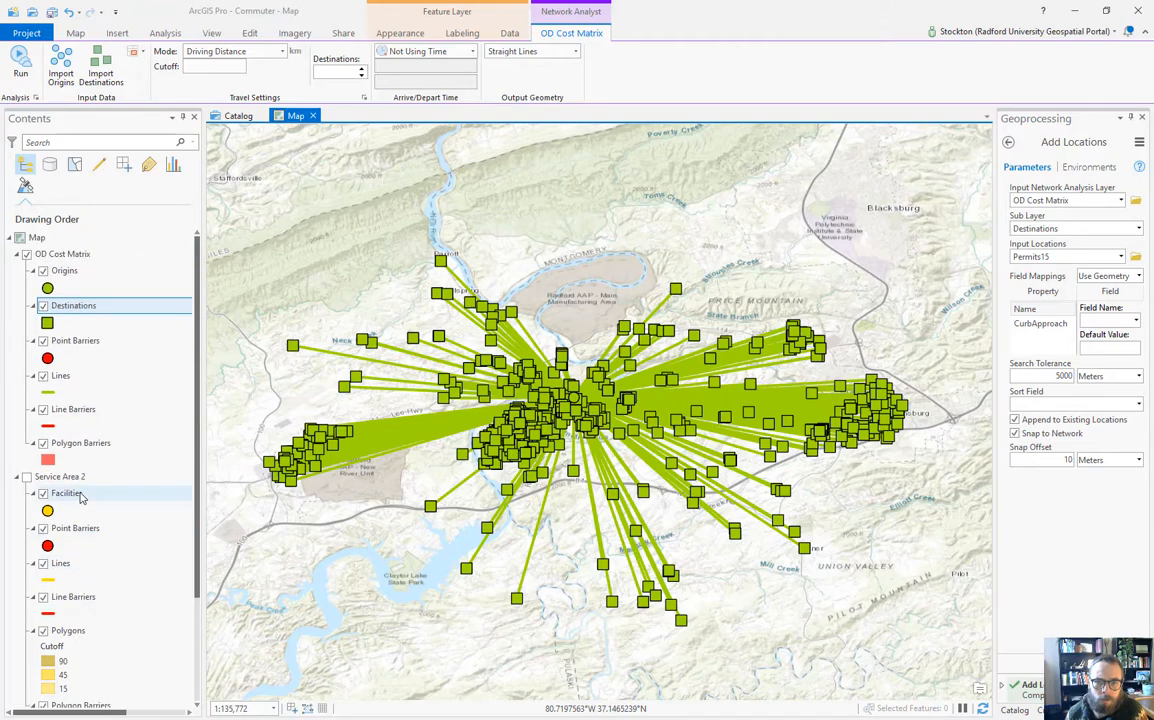
pyautogui.click(61, 377)
pyautogui.rightClick(61, 380)
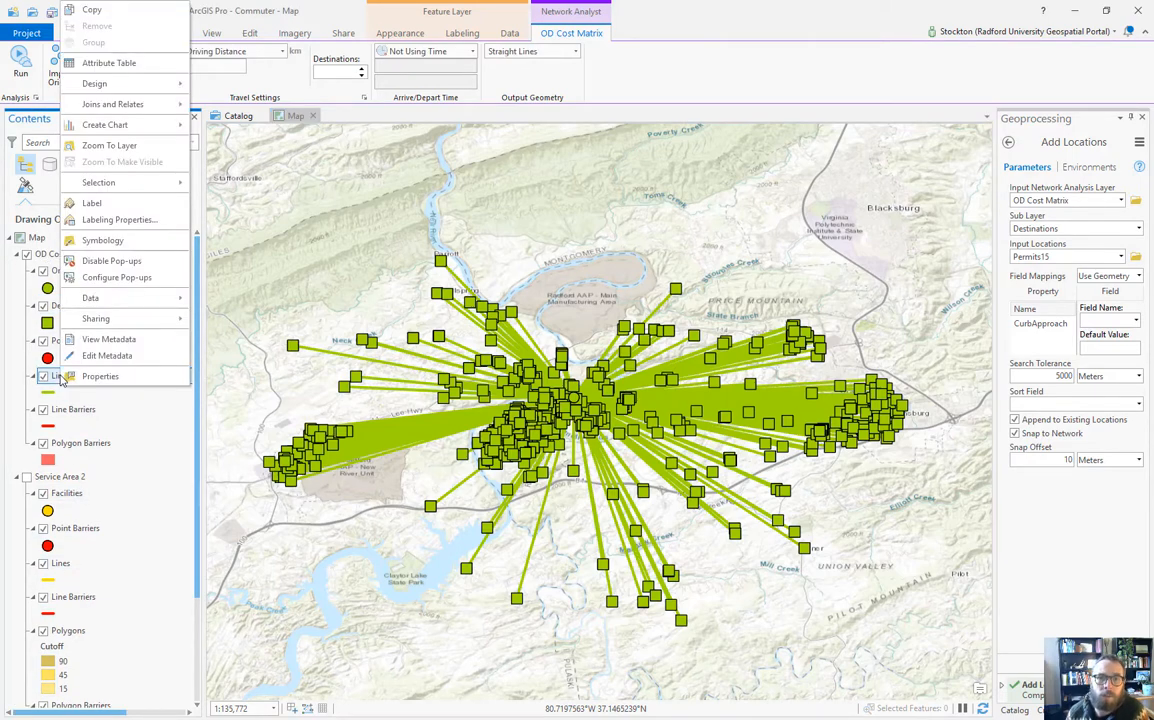
pyautogui.click(126, 63)
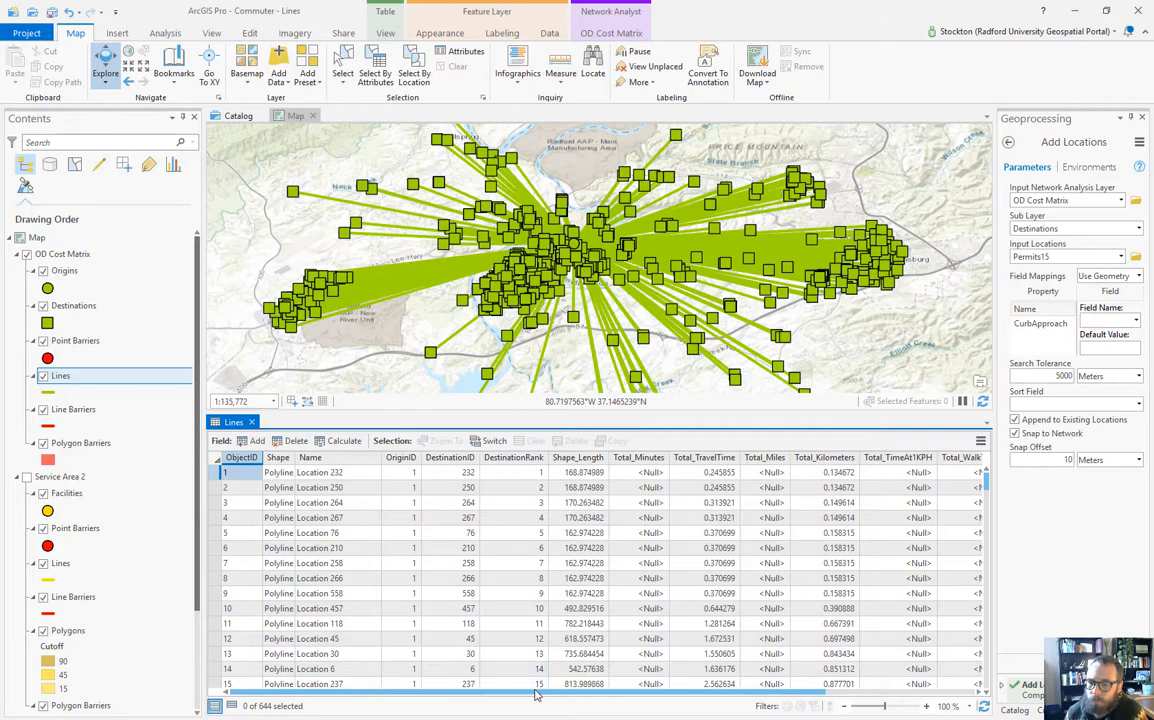
pyautogui.moveTo(535, 693); pyautogui.dragTo(688, 697)
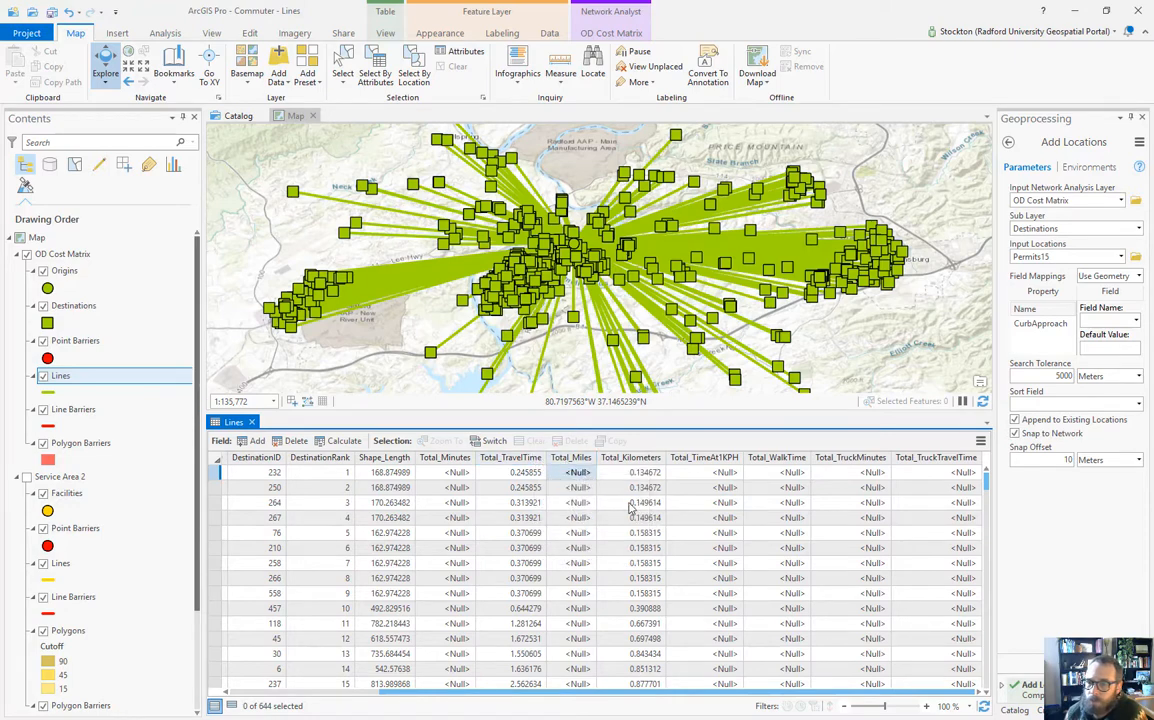
pyautogui.click(636, 655)
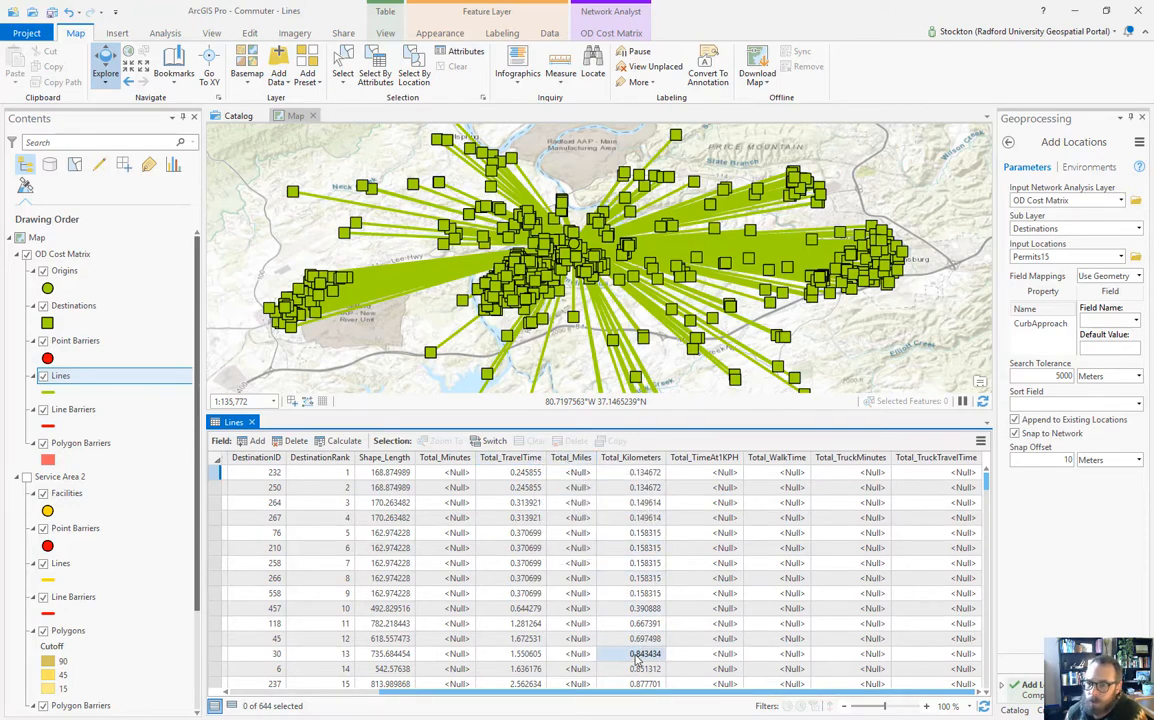
pyautogui.scroll(-9, 636, 655)
pyautogui.scroll(-5, 638, 652)
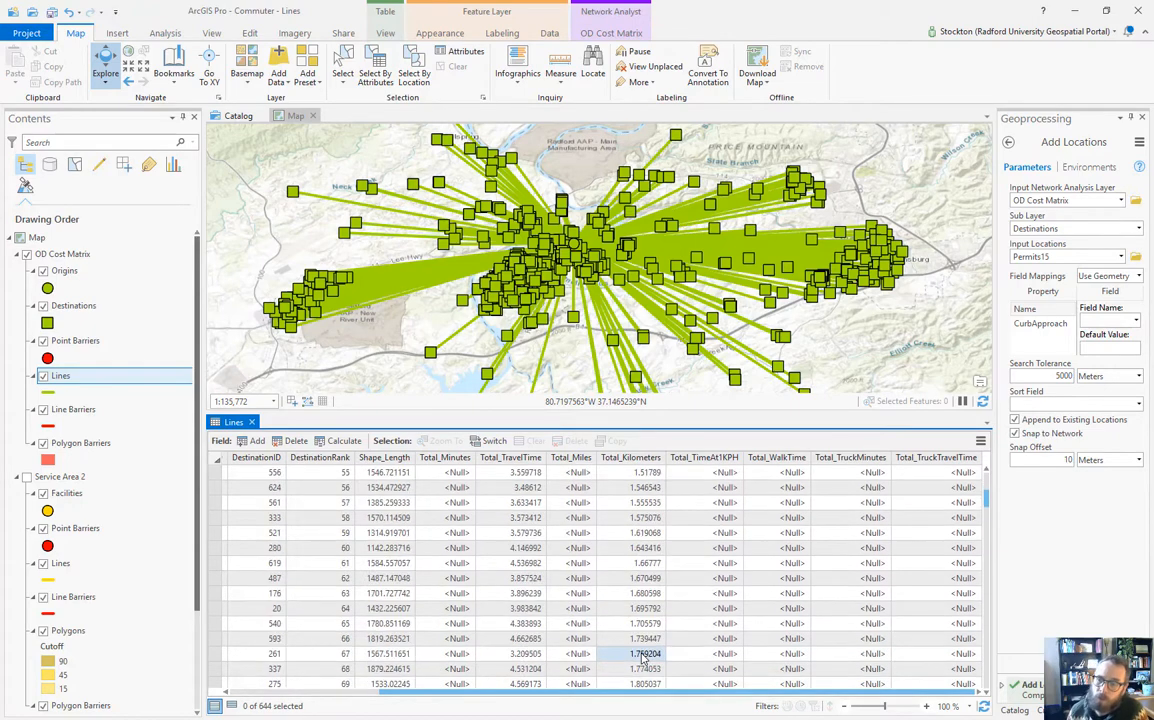
pyautogui.scroll(2, 642, 652)
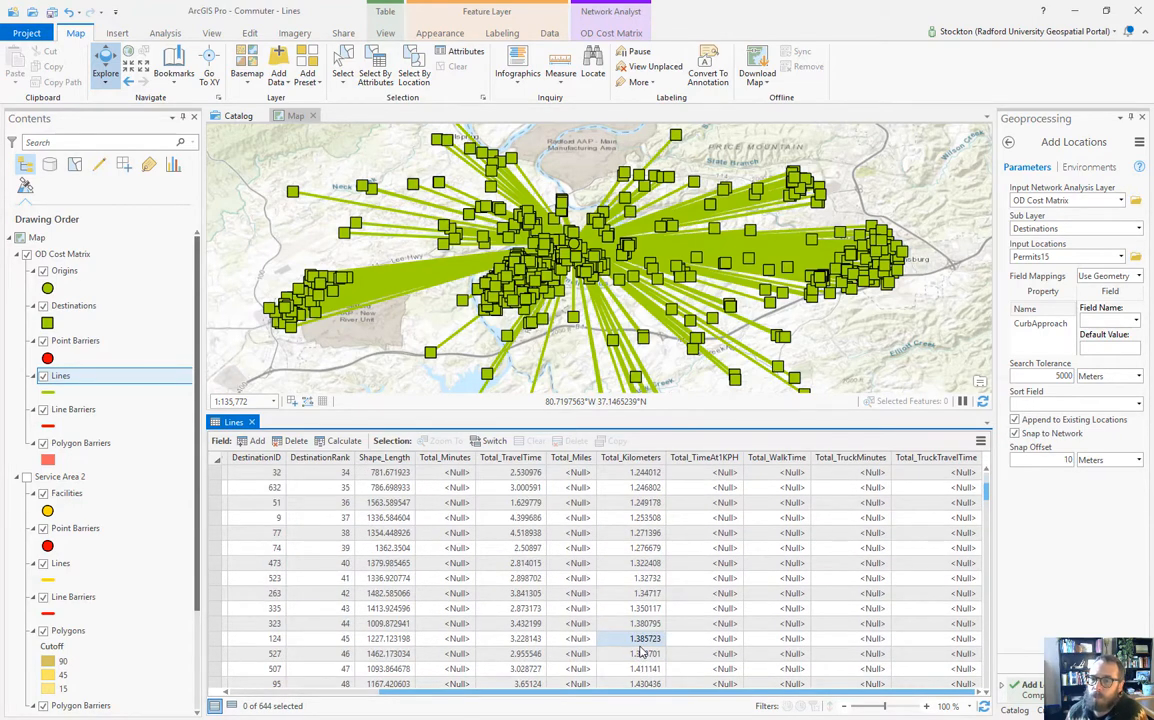
pyautogui.scroll(8, 643, 650)
pyautogui.scroll(4, 645, 645)
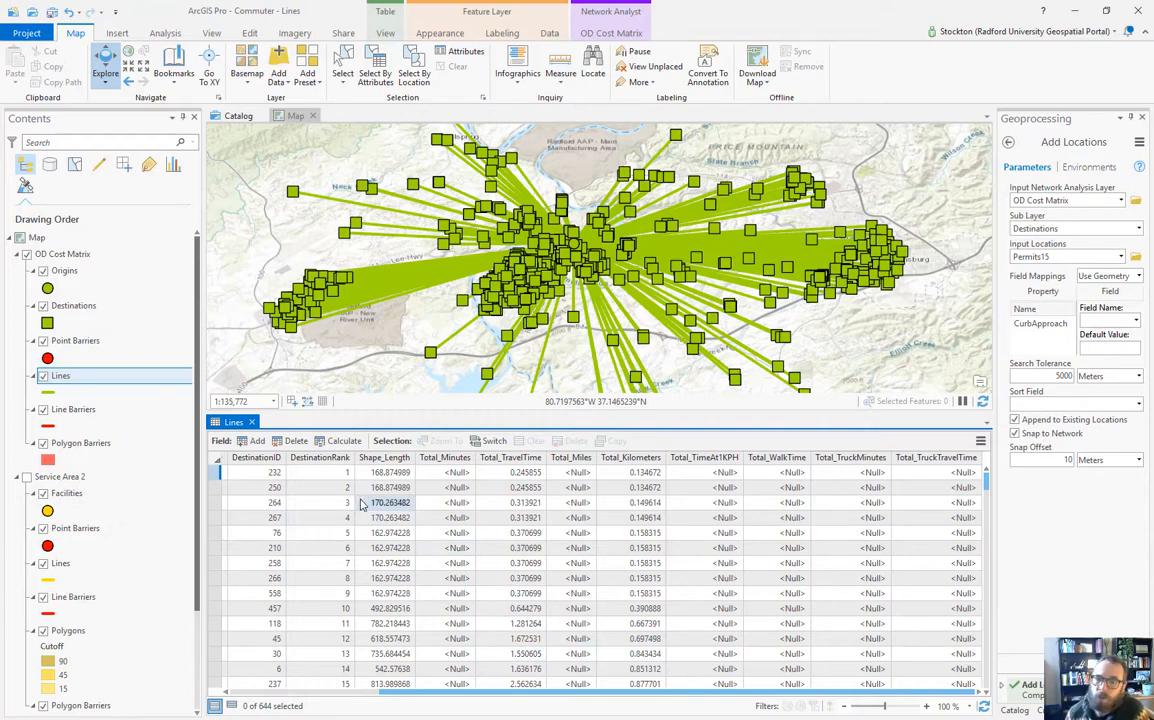
pyautogui.click(251, 423)
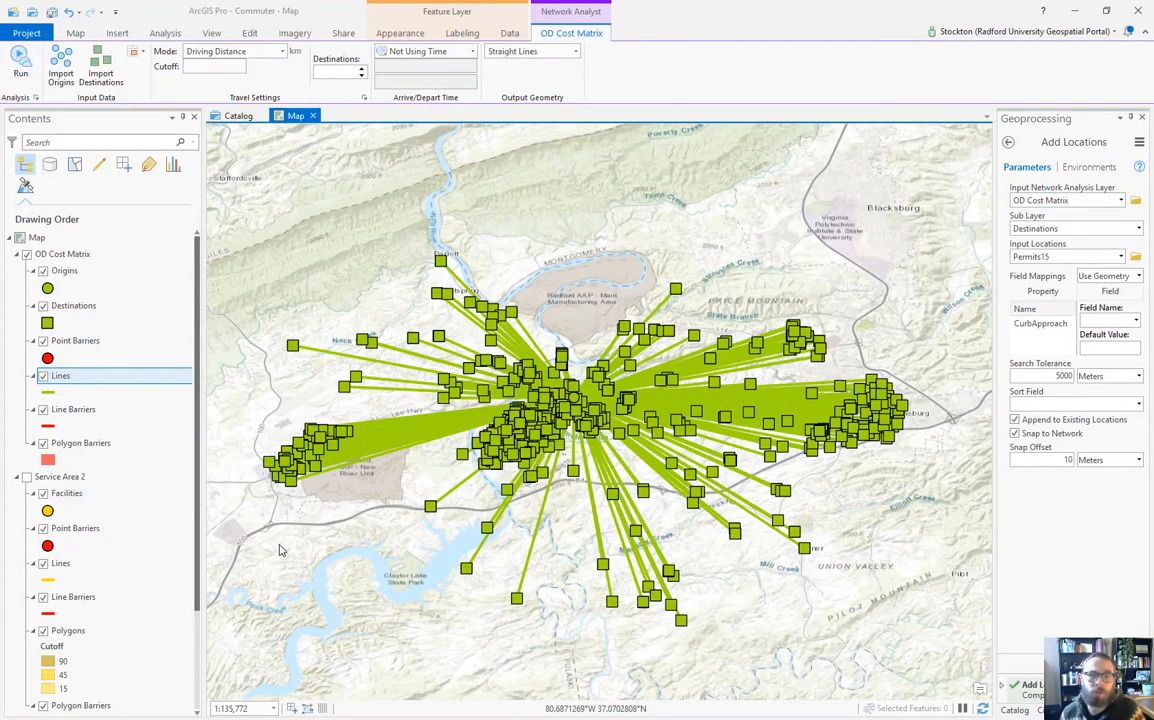